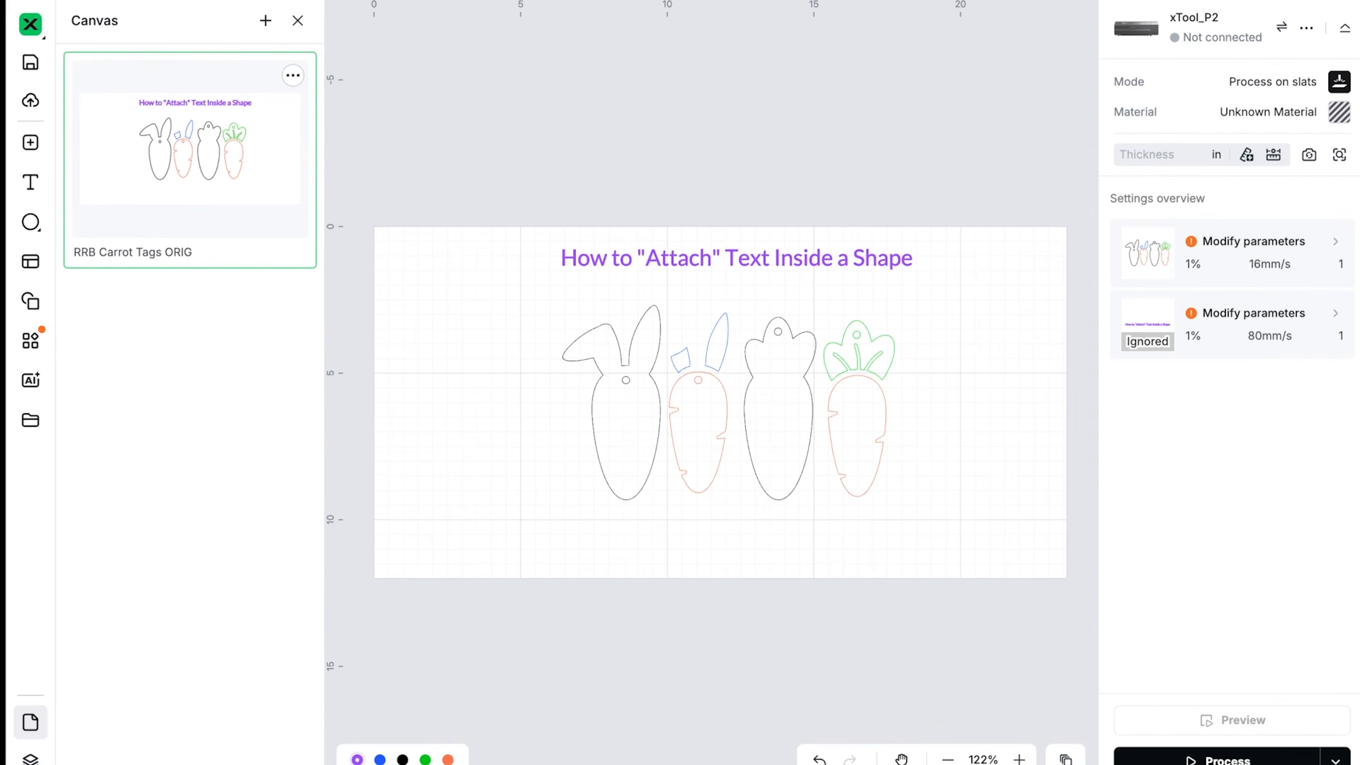
# Duplicate the RRB Carrot Tags ORIG canvas and rename the copy as Working
pyautogui.click(294, 78)
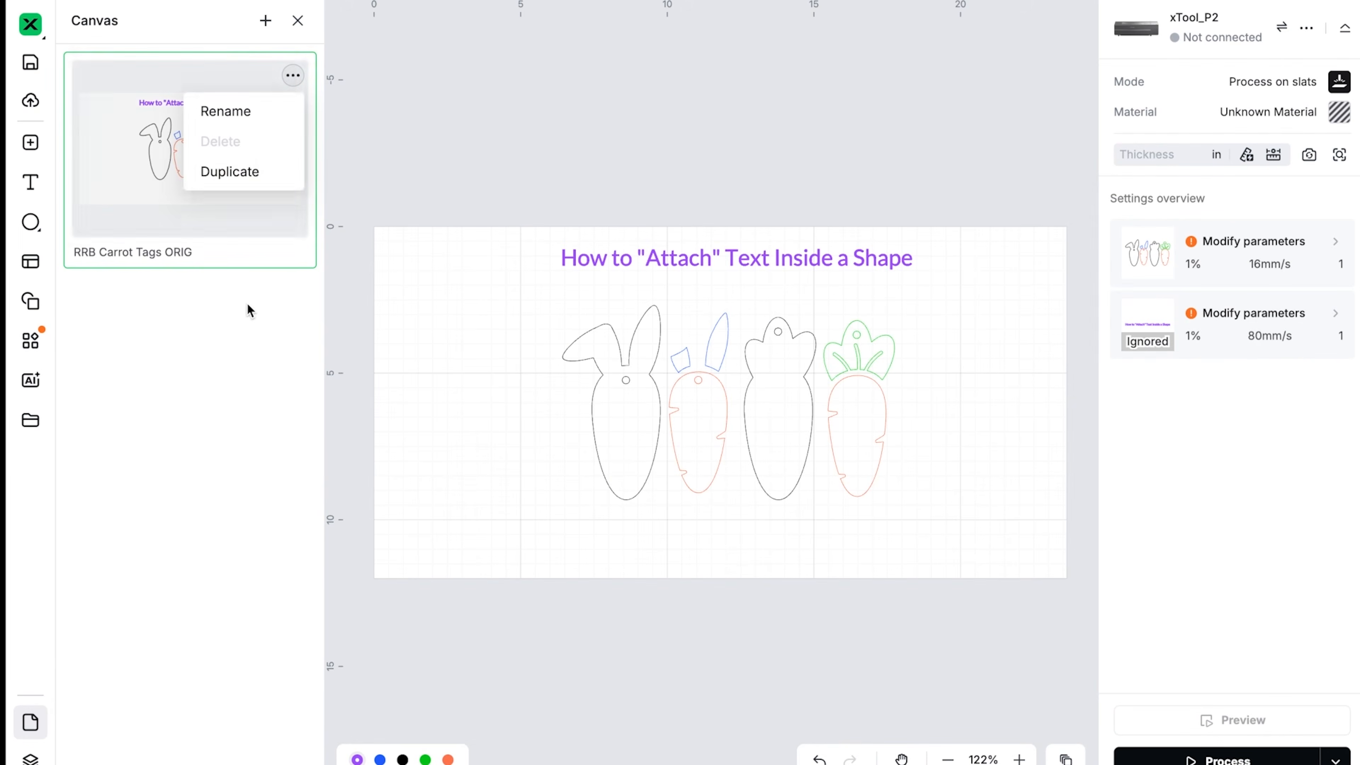
pyautogui.click(231, 172)
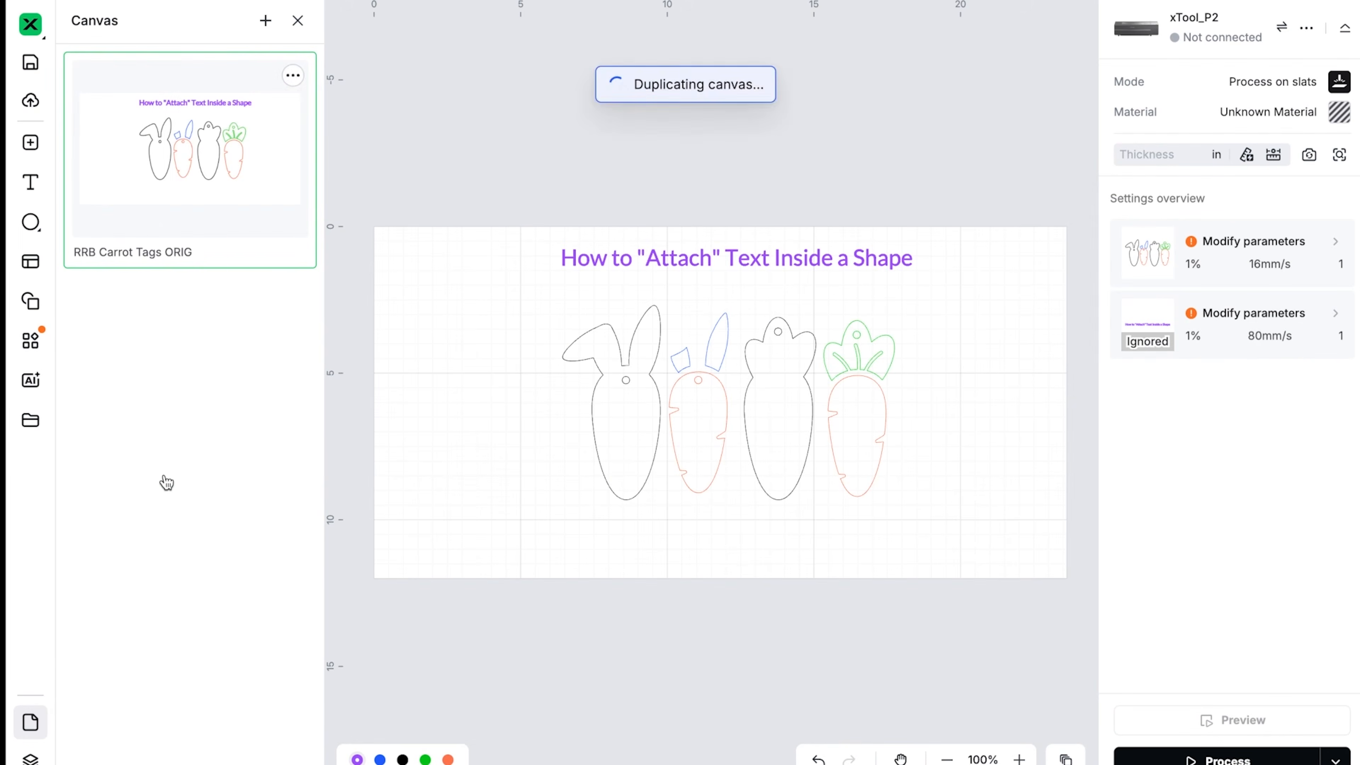
pyautogui.doubleClick(92, 474)
pyautogui.write('Working')
pyautogui.press('Return')
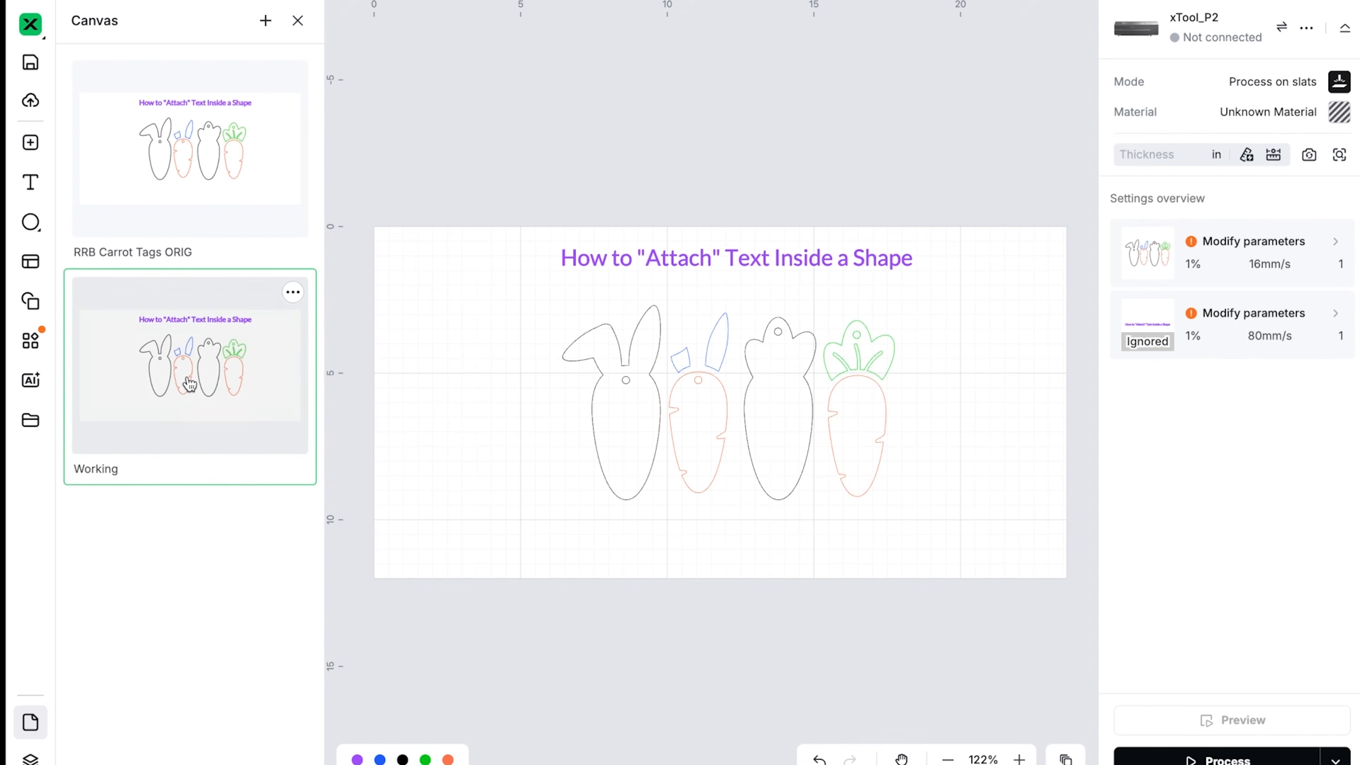
# Delete the bunny-eared base tag and its matching carrot and ear pieces from the Working canvas
pyautogui.moveTo(539, 309); pyautogui.dragTo(727, 493)
pyautogui.press('Delete')
# Rotate the remaining base, carrot and leaves to 270° and place them below the title, at about X 4.931, Y 1.981, with the layers listed
pyautogui.moveTo(698, 310); pyautogui.dragTo(968, 547)
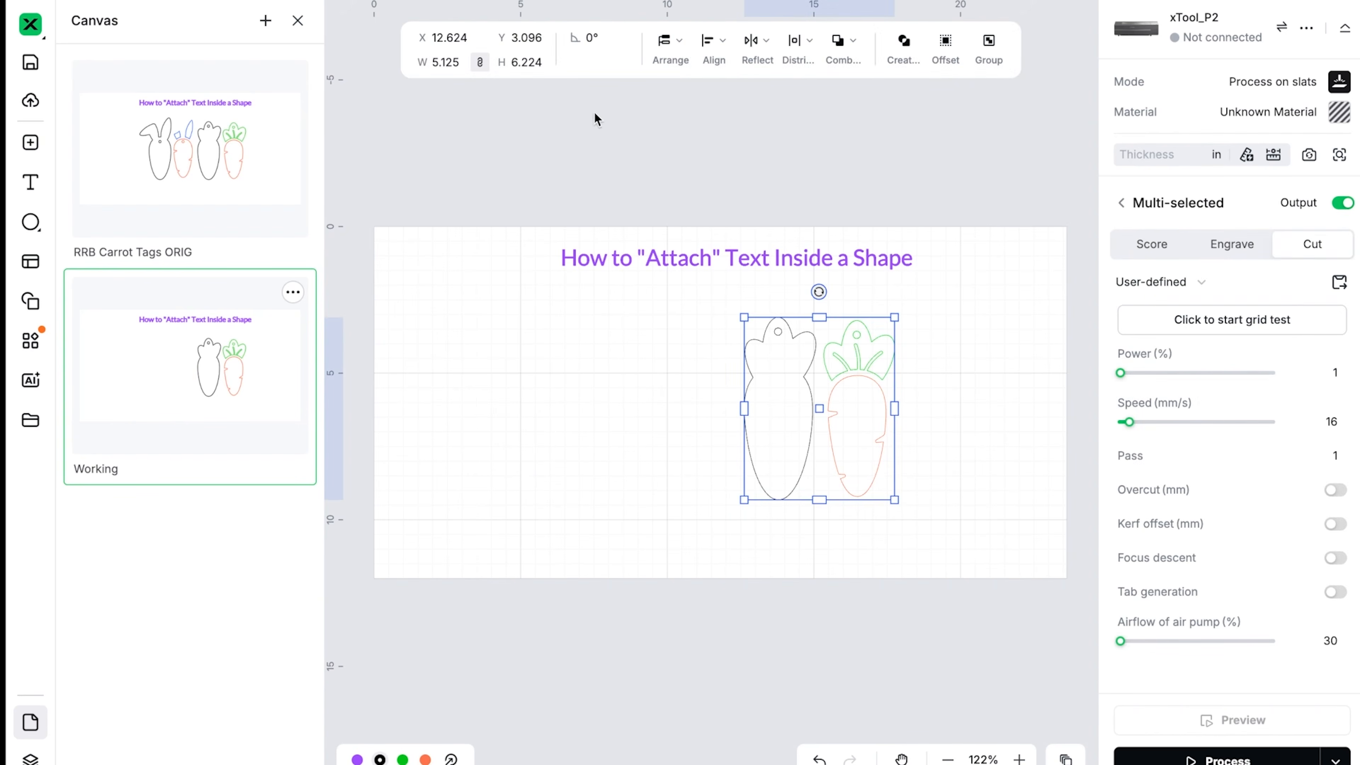
pyautogui.click(616, 39)
pyautogui.press('Return')
pyautogui.moveTo(886, 376); pyautogui.dragTo(675, 326)
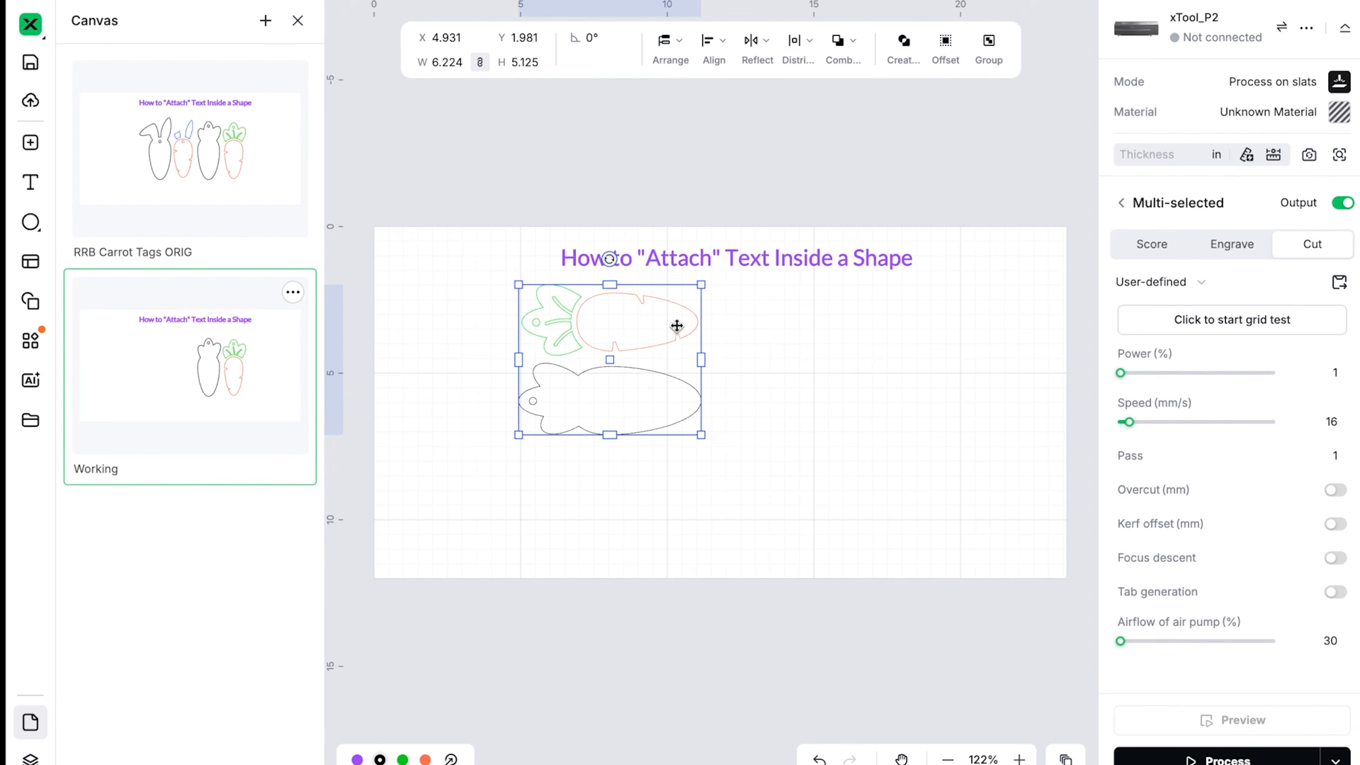
pyautogui.click(30, 758)
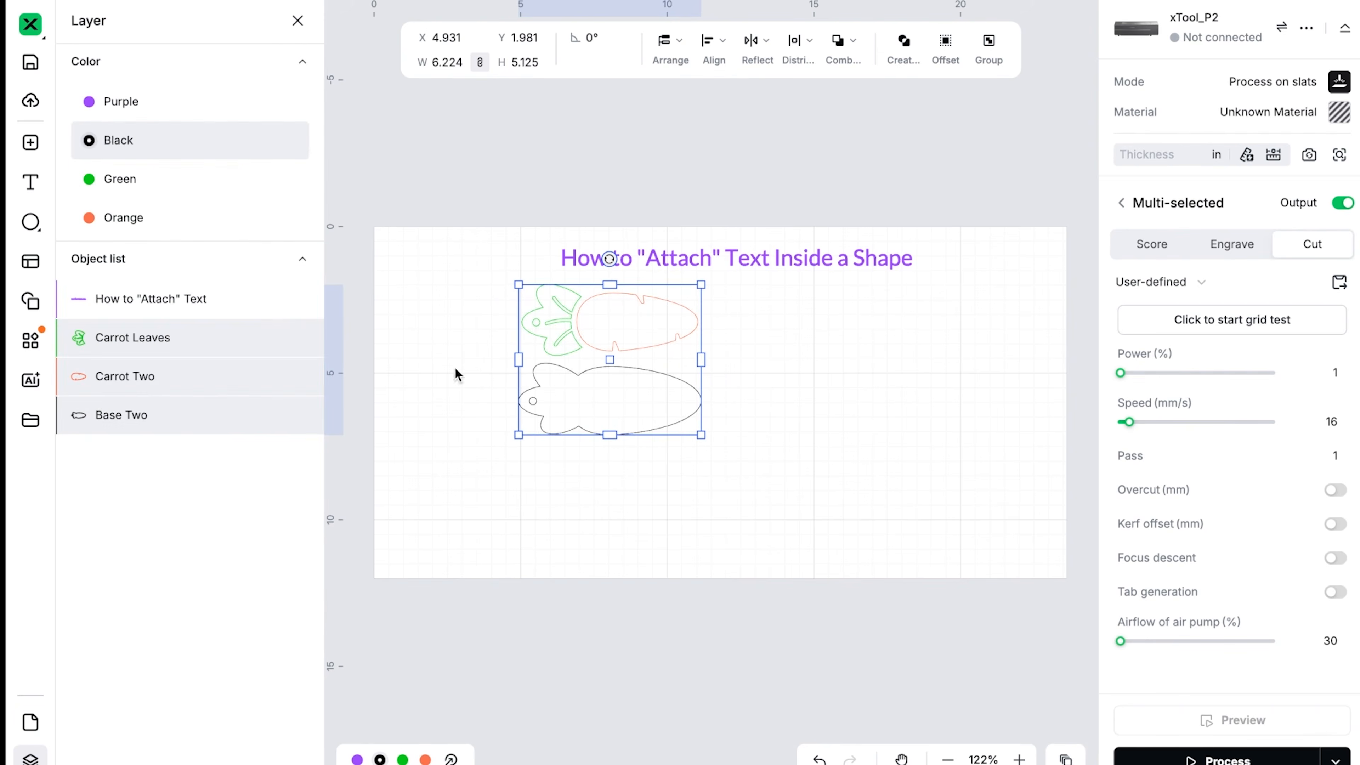
# Add a text object beside the carrot pieces with the first name in capital letters, using the Uncle Grump font
pyautogui.click(728, 545)
pyautogui.scroll(5, 726, 541)
pyautogui.moveTo(700, 538); pyautogui.dragTo(690, 537)
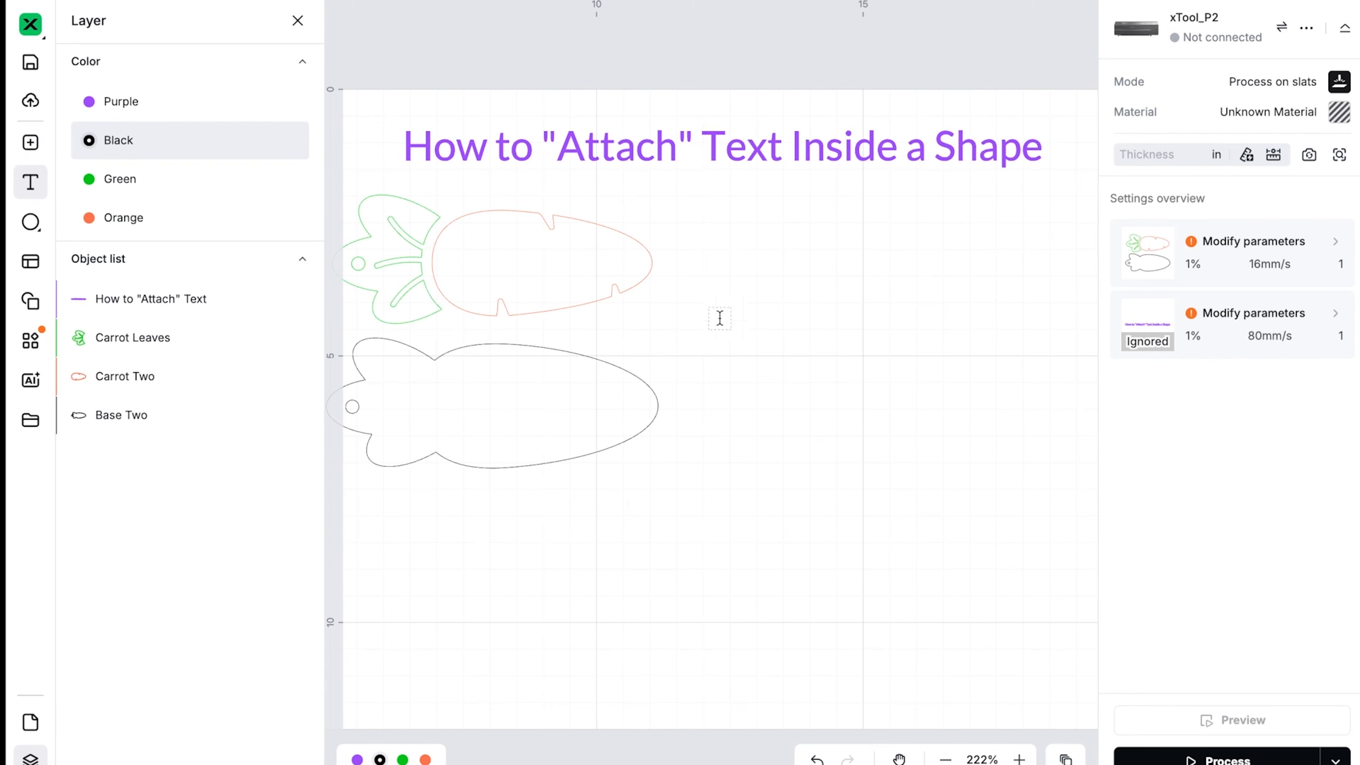
pyautogui.click(733, 327)
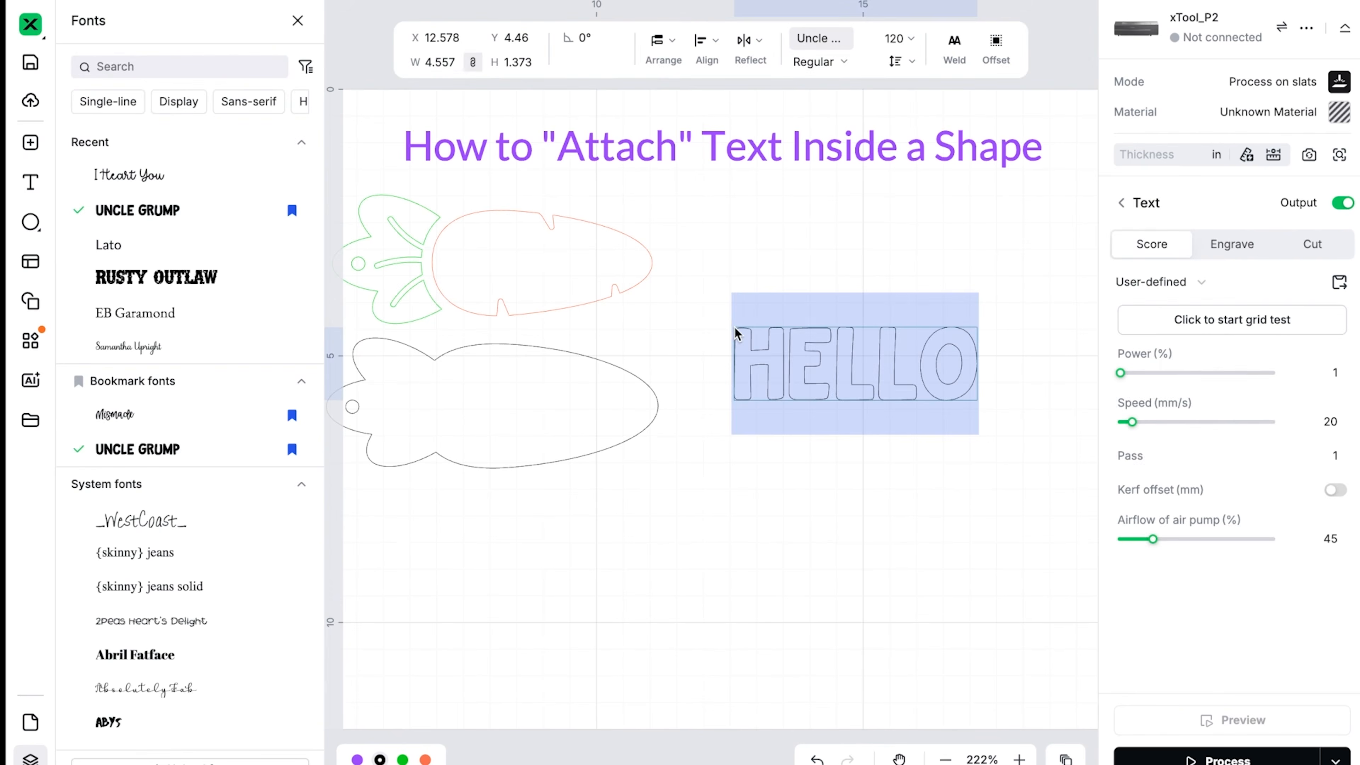
pyautogui.click(137, 212)
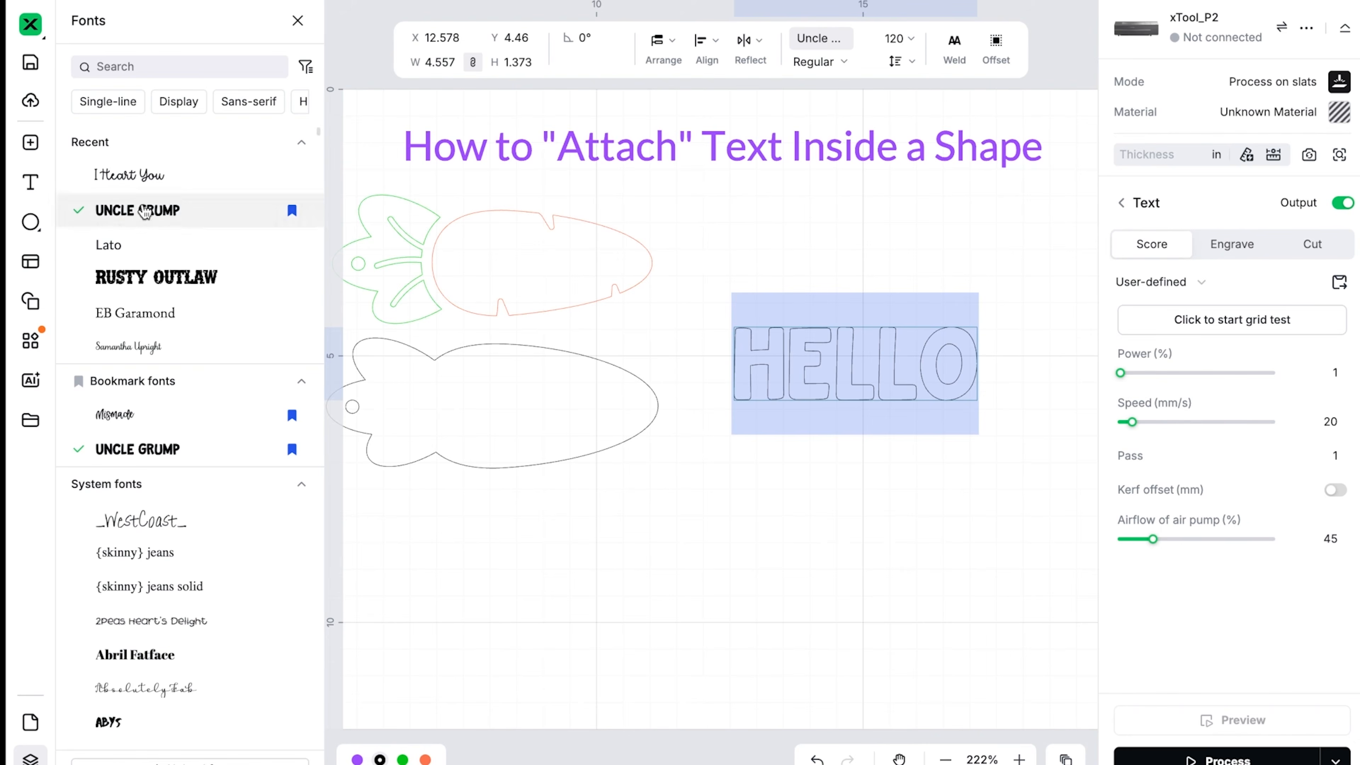
pyautogui.write('ELISE')
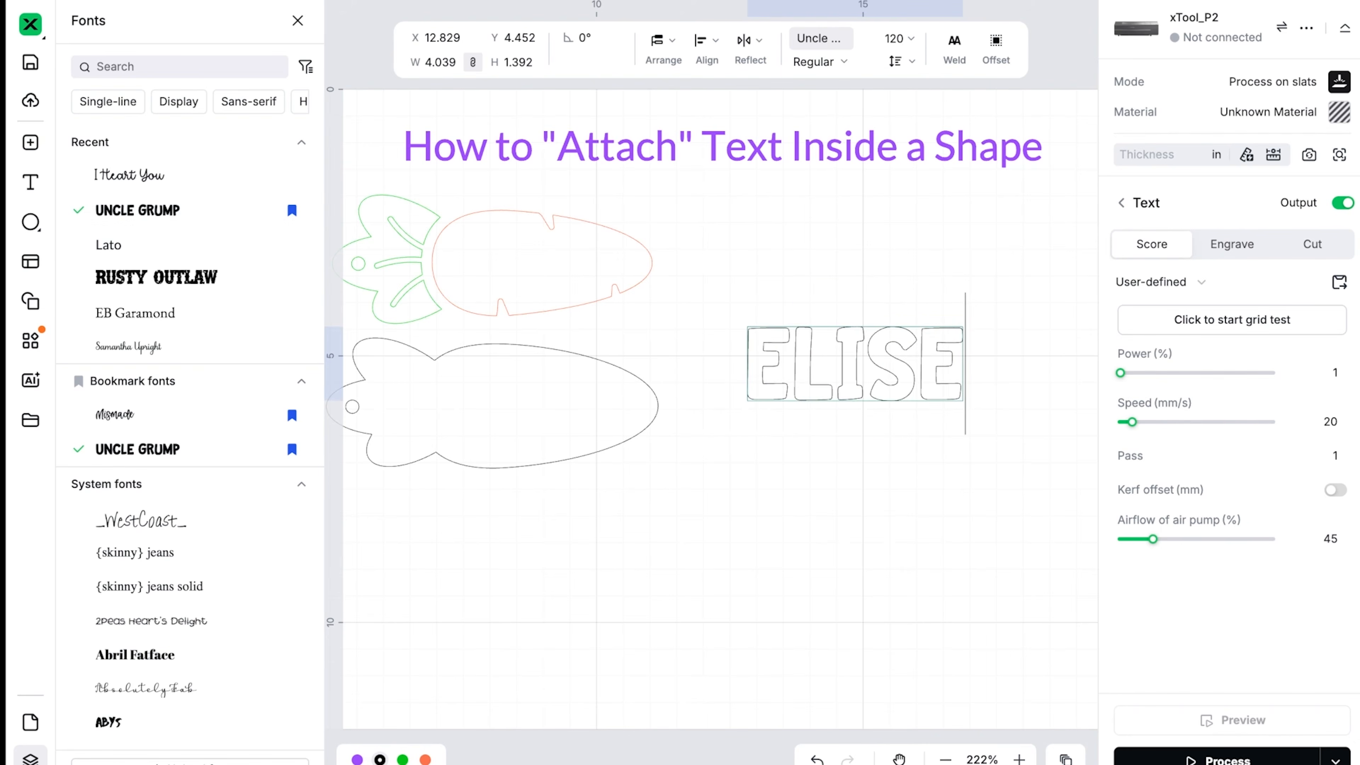
pyautogui.click(1048, 309)
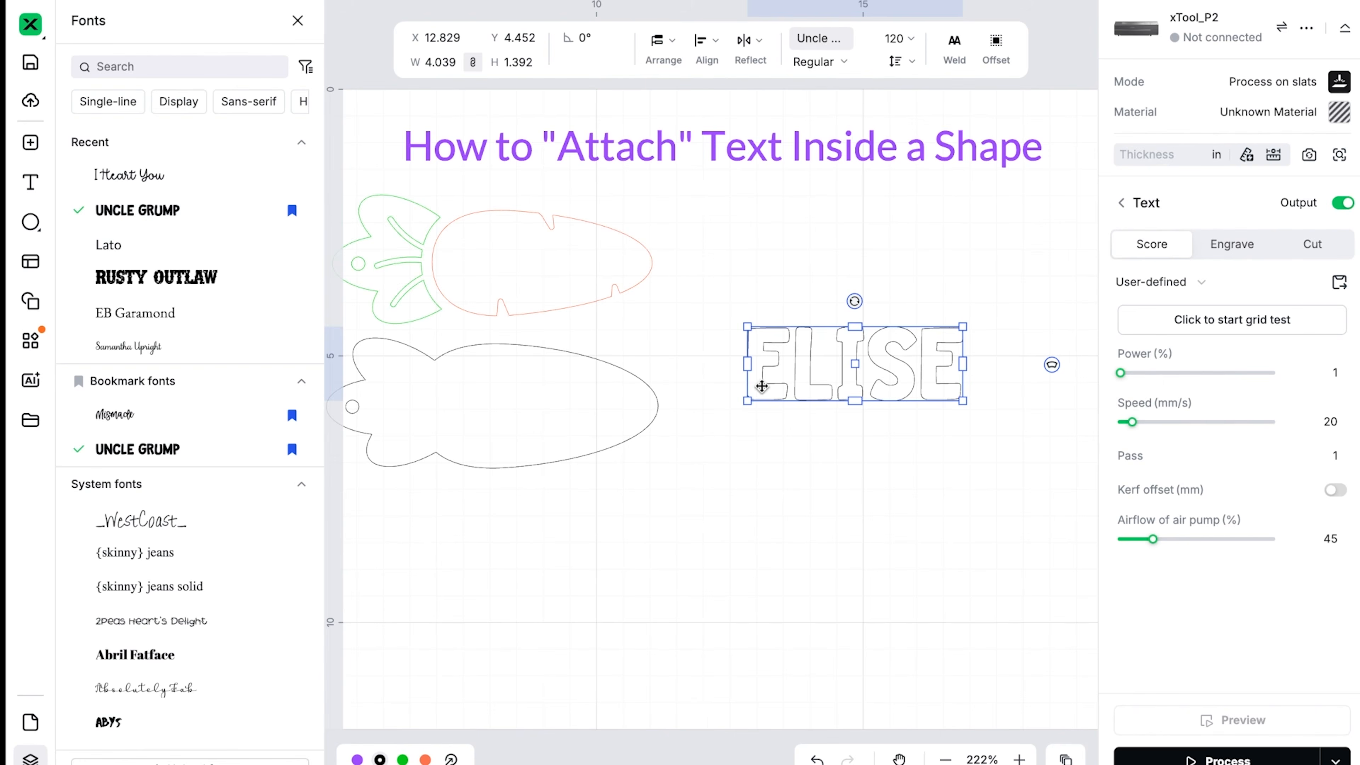
# Enlarge the name text proportionally to about 7.592 by 2.616 in and position it just beside the carrot pieces
pyautogui.moveTo(750, 326); pyautogui.dragTo(600, 266)
pyautogui.moveTo(777, 340); pyautogui.dragTo(892, 335)
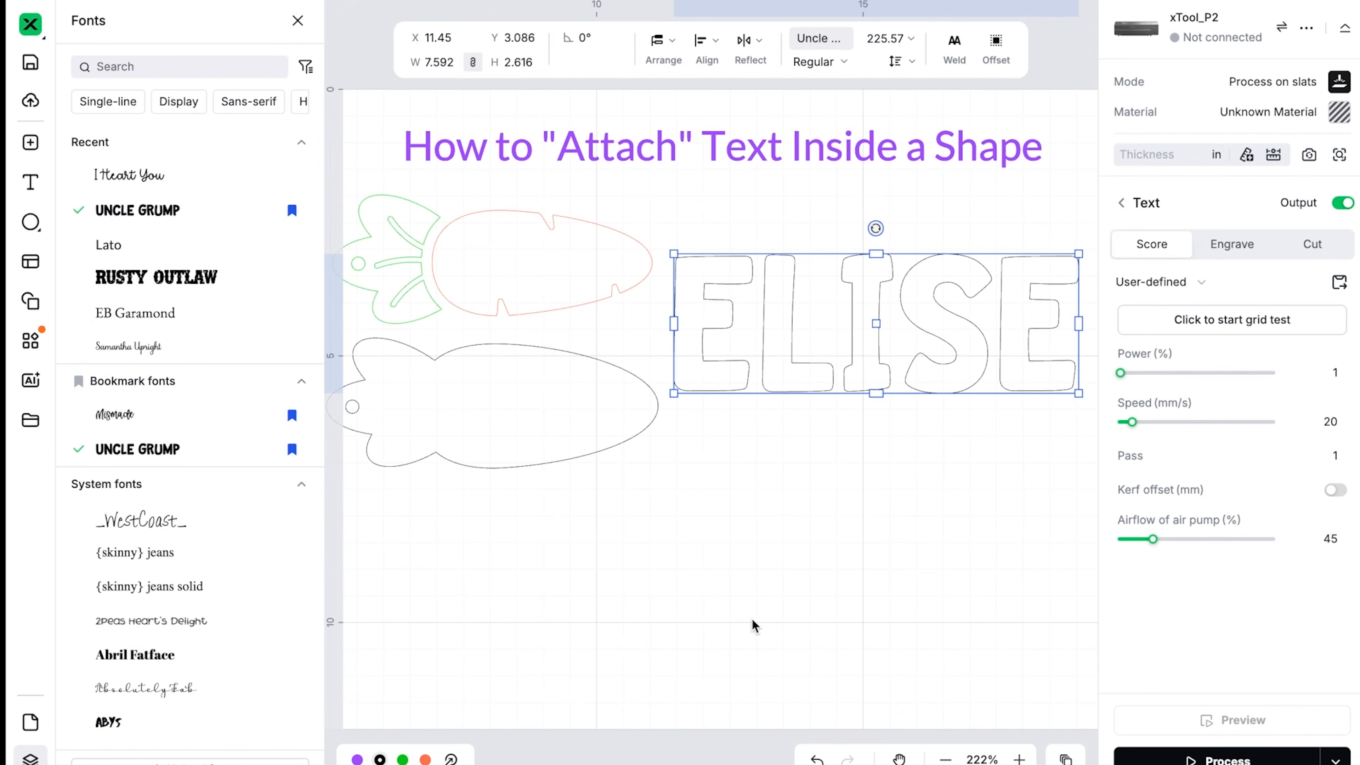
pyautogui.click(749, 602)
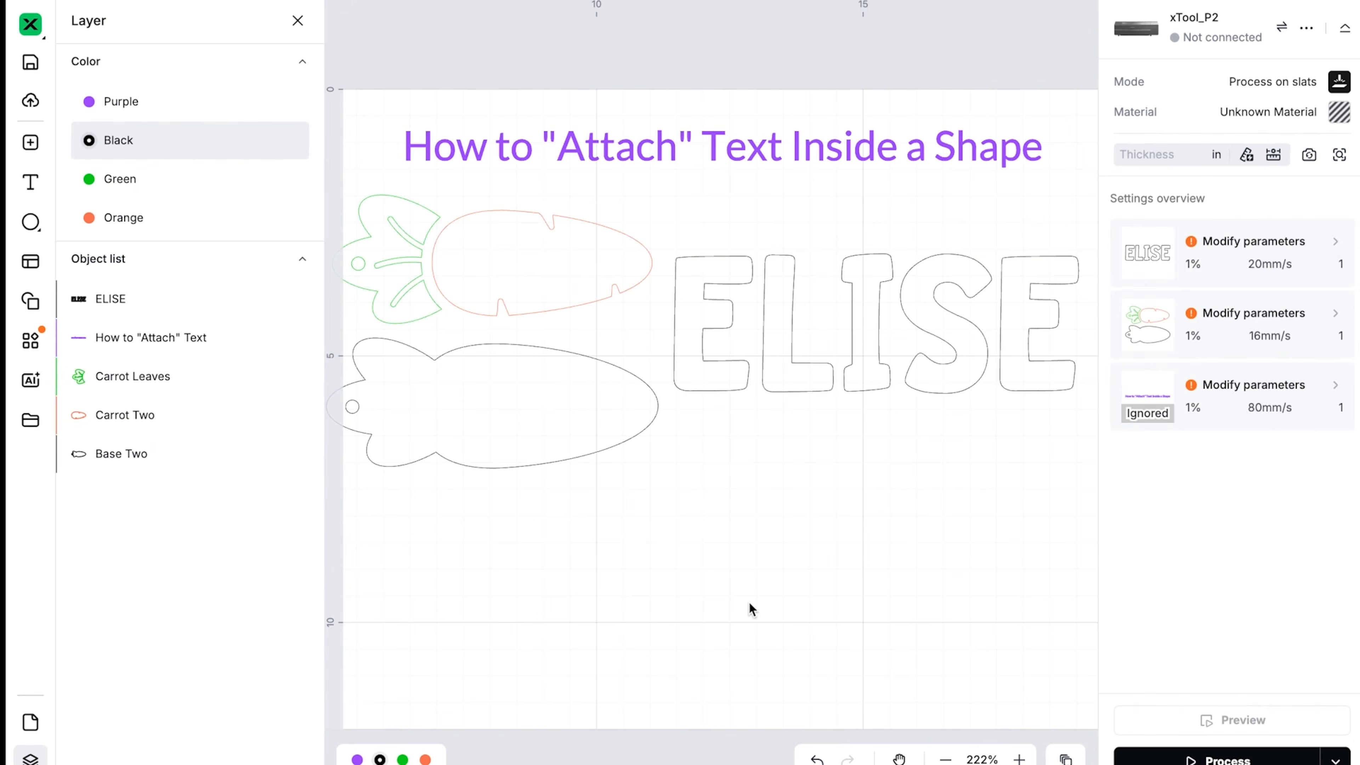
pyautogui.moveTo(749, 604); pyautogui.dragTo(760, 604)
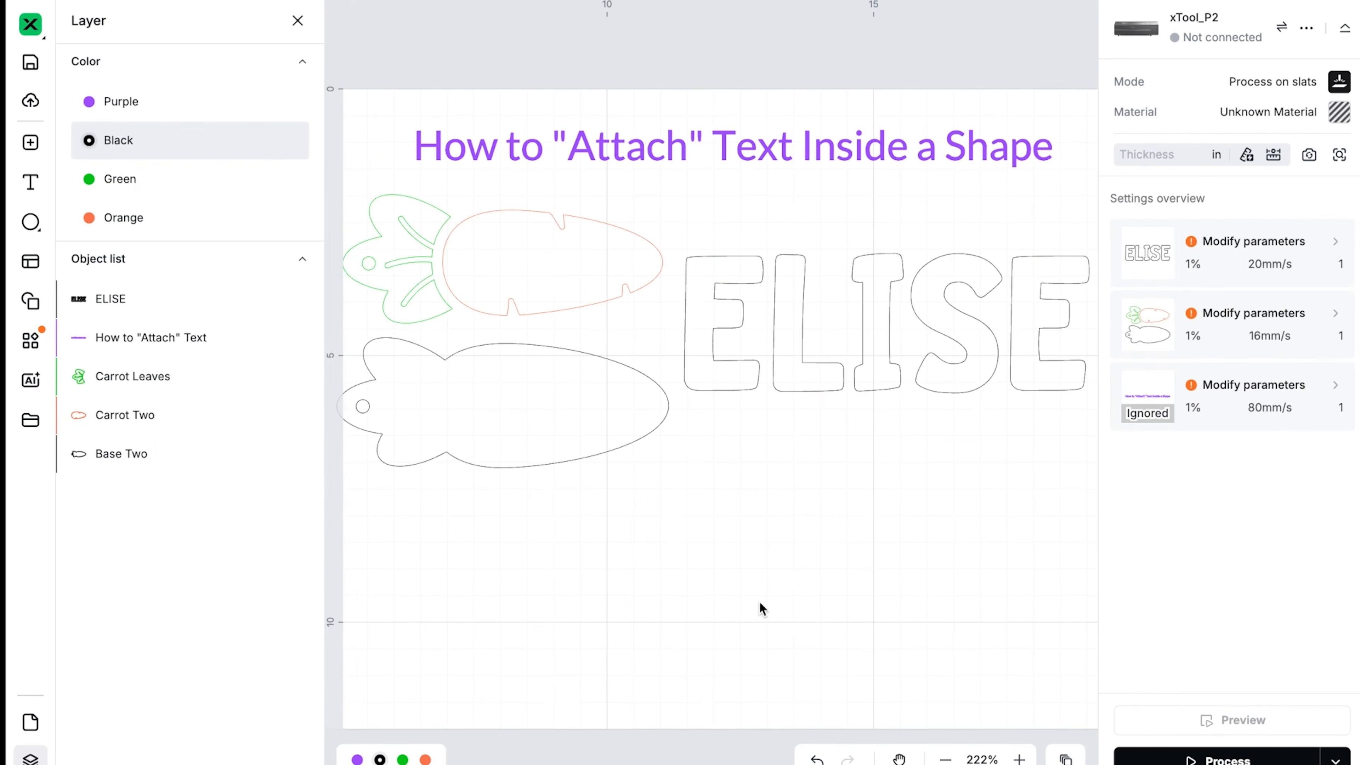
# Overlay the carrot leaves and body on the base tag to preview the assembly, and move them back above it
pyautogui.click(416, 264)
pyautogui.keyDown('shift'); pyautogui.click(507, 268); pyautogui.keyUp('shift')
pyautogui.moveTo(507, 268); pyautogui.dragTo(504, 407)
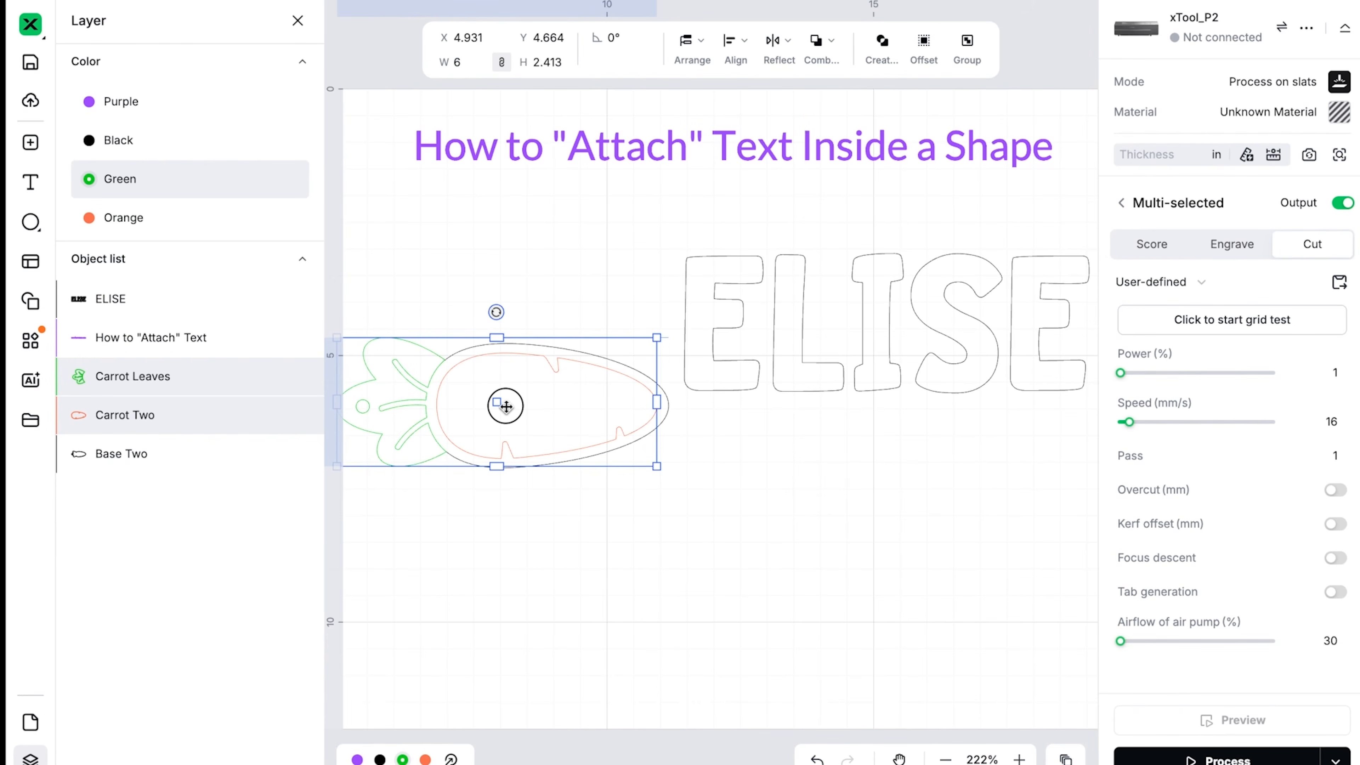
pyautogui.moveTo(506, 407); pyautogui.dragTo(500, 259)
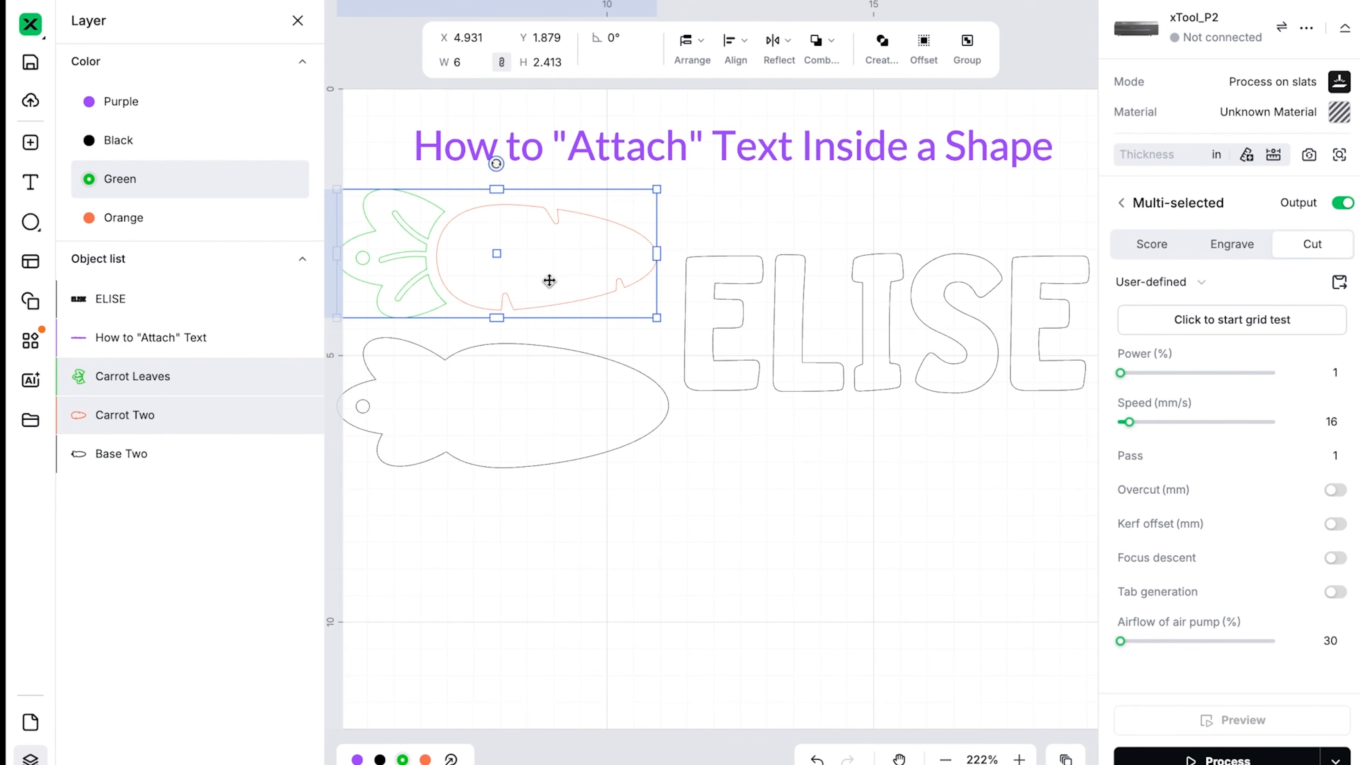
pyautogui.click(712, 577)
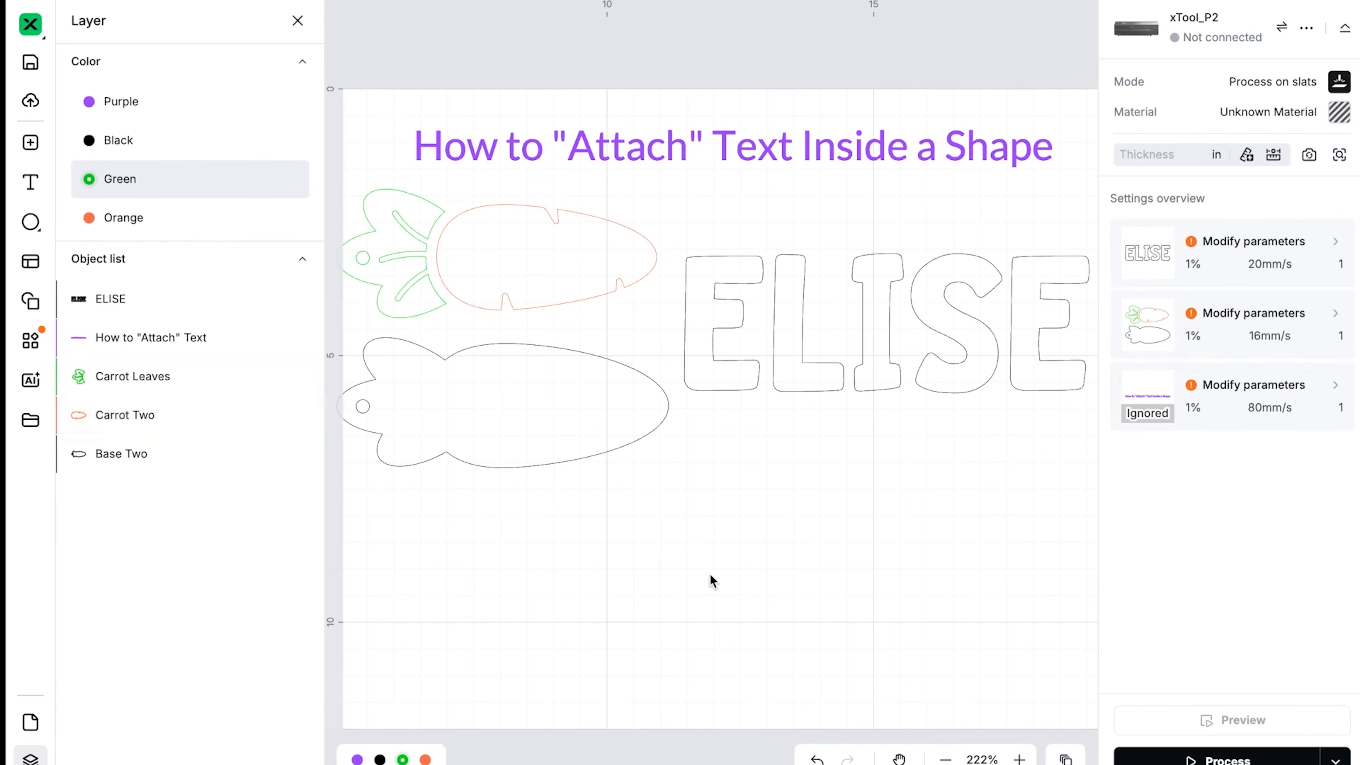
pyautogui.click(580, 306)
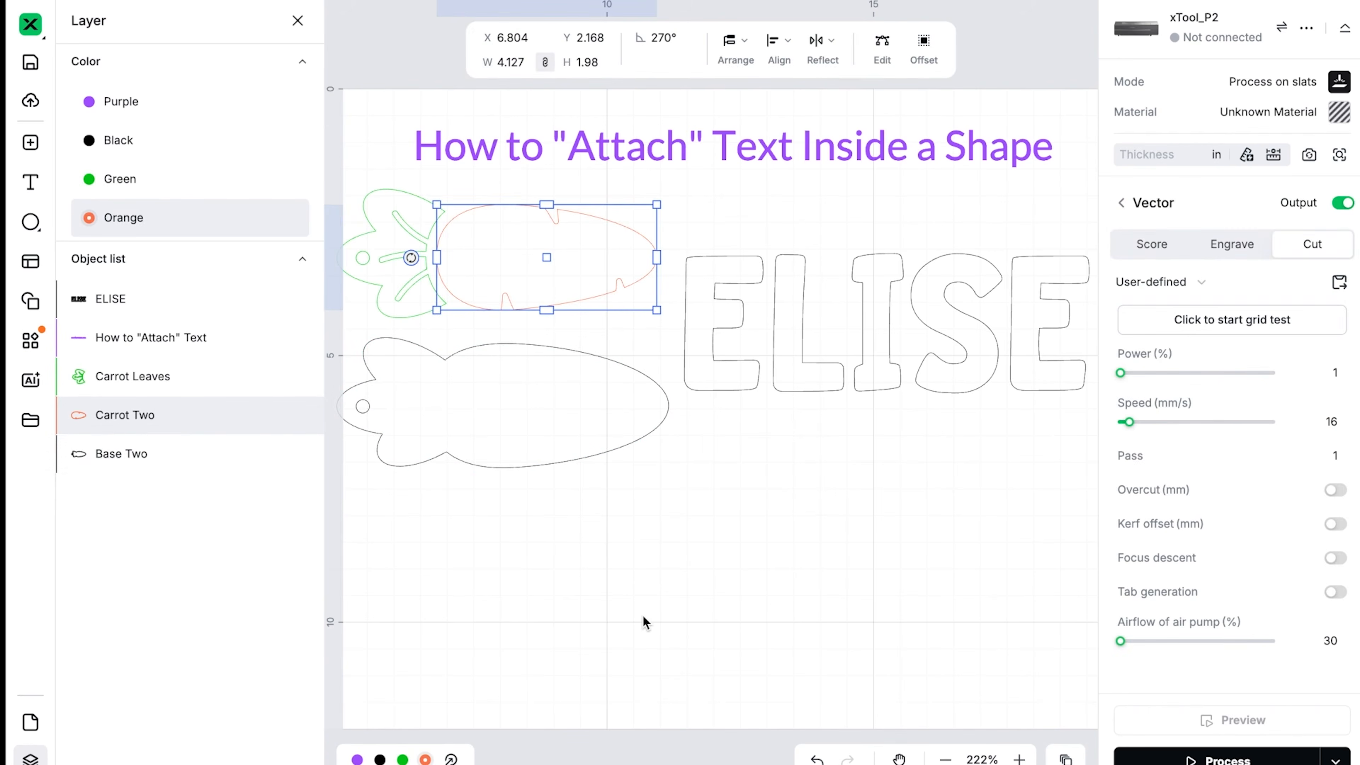
pyautogui.click(813, 382)
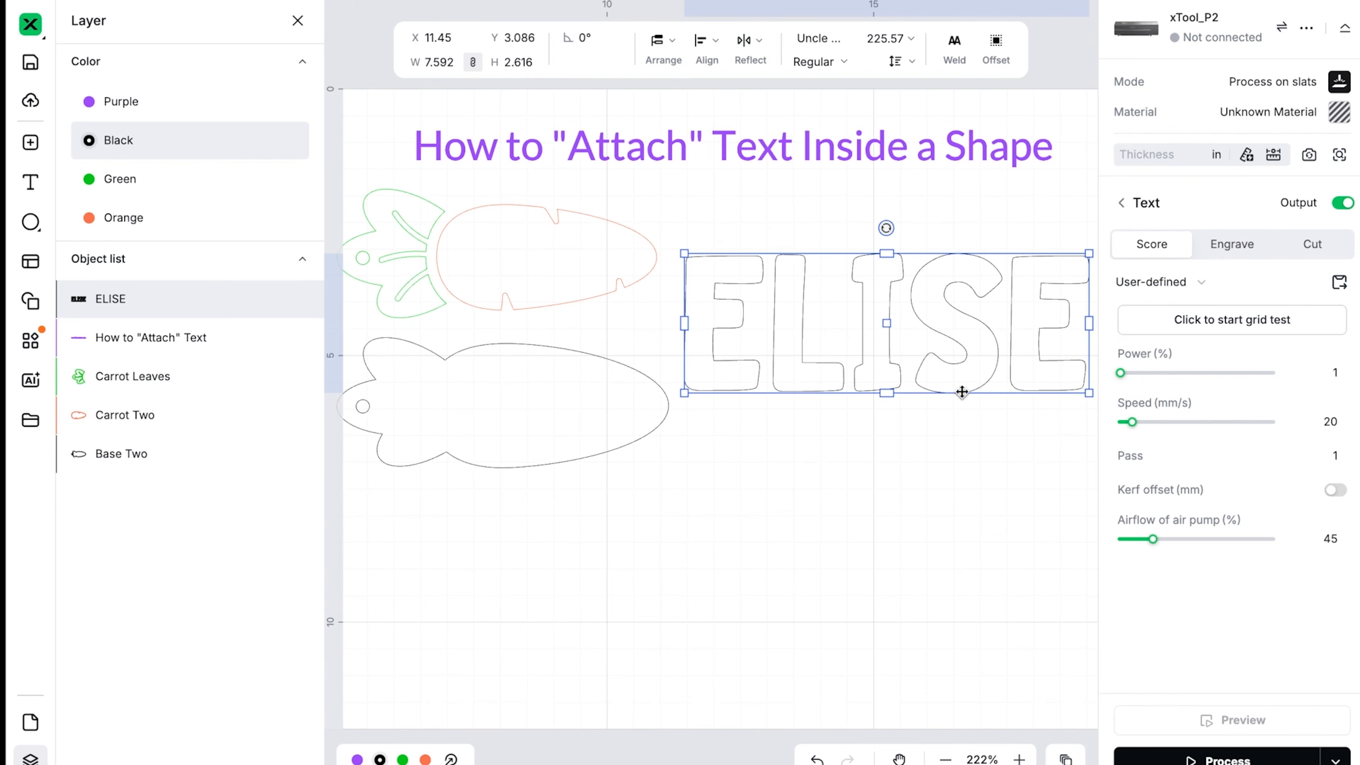
# Try the name as a second, welded text object in the I Heart You font below the first one, and delete it
pyautogui.click(732, 541)
pyautogui.press('t')
pyautogui.click(733, 542)
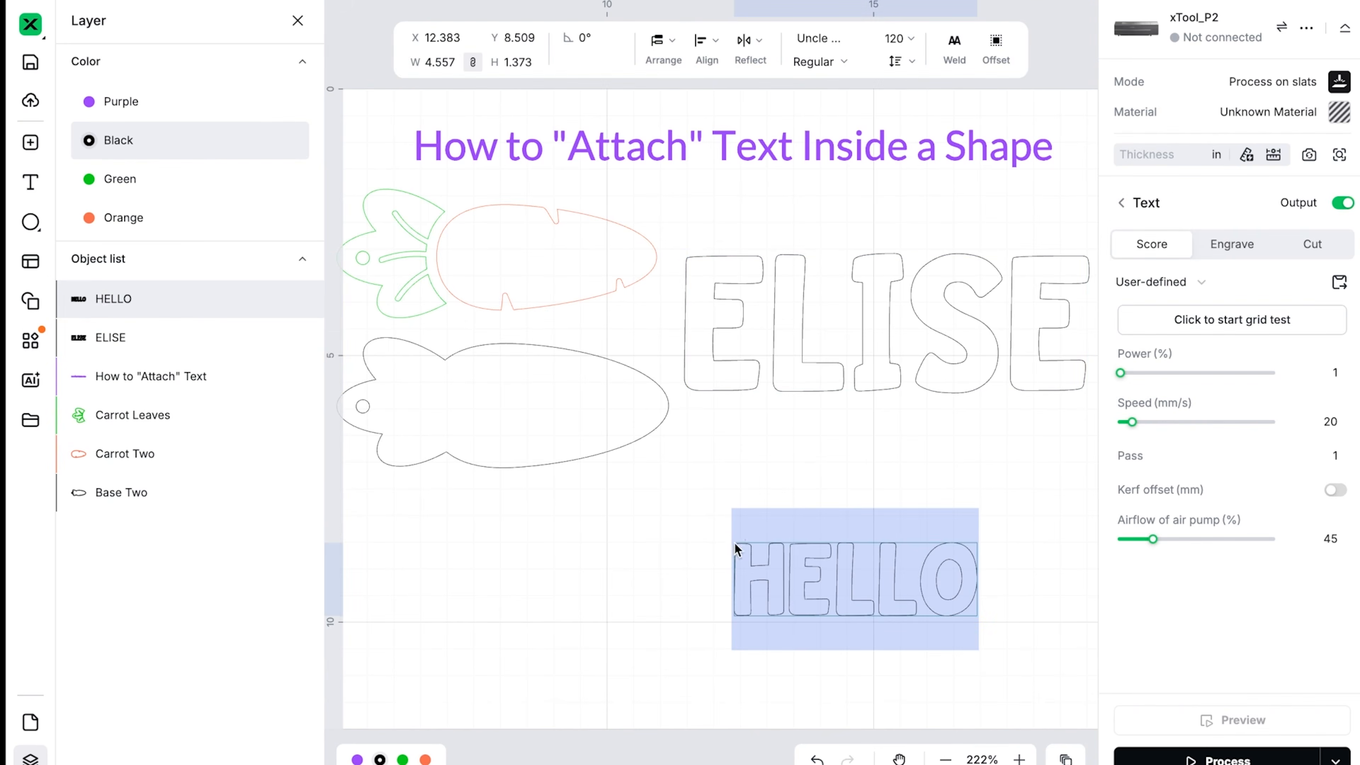
pyautogui.write('ELiSE')
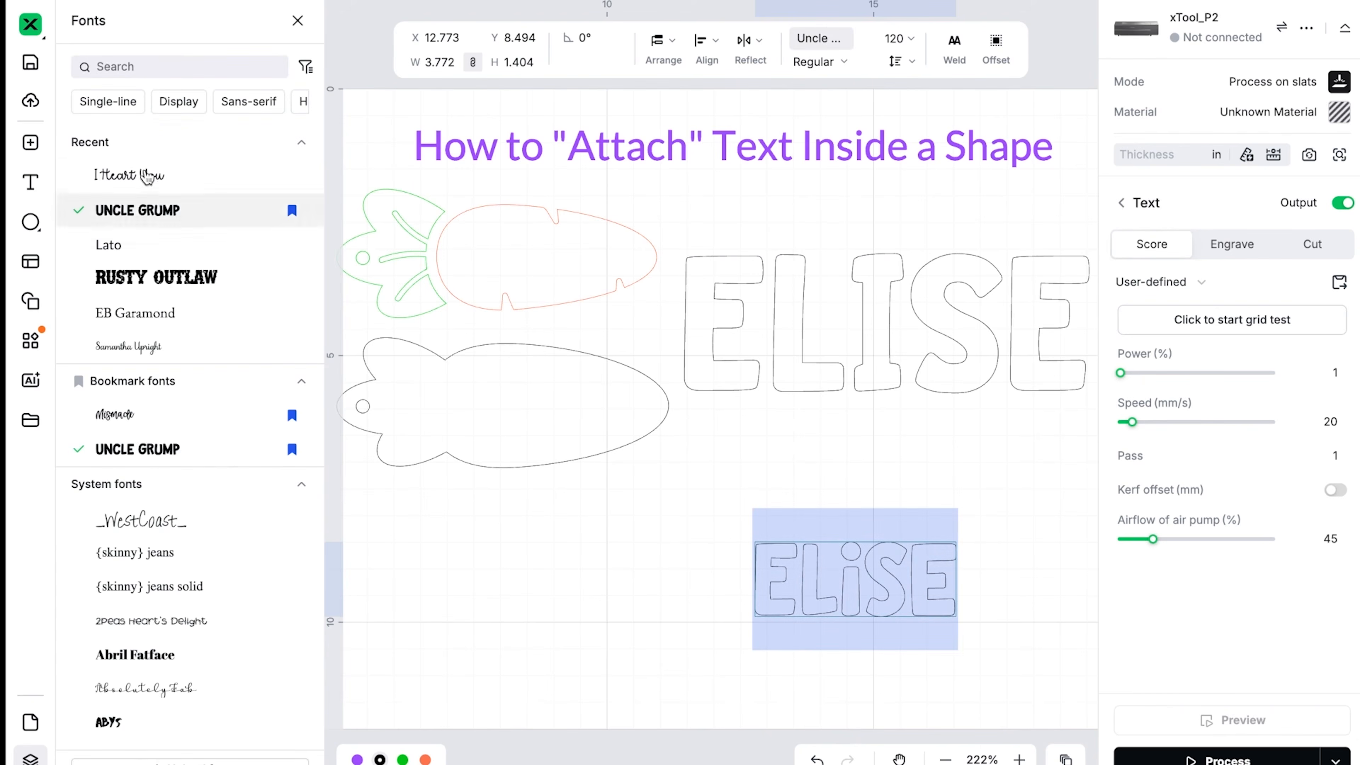
pyautogui.click(147, 177)
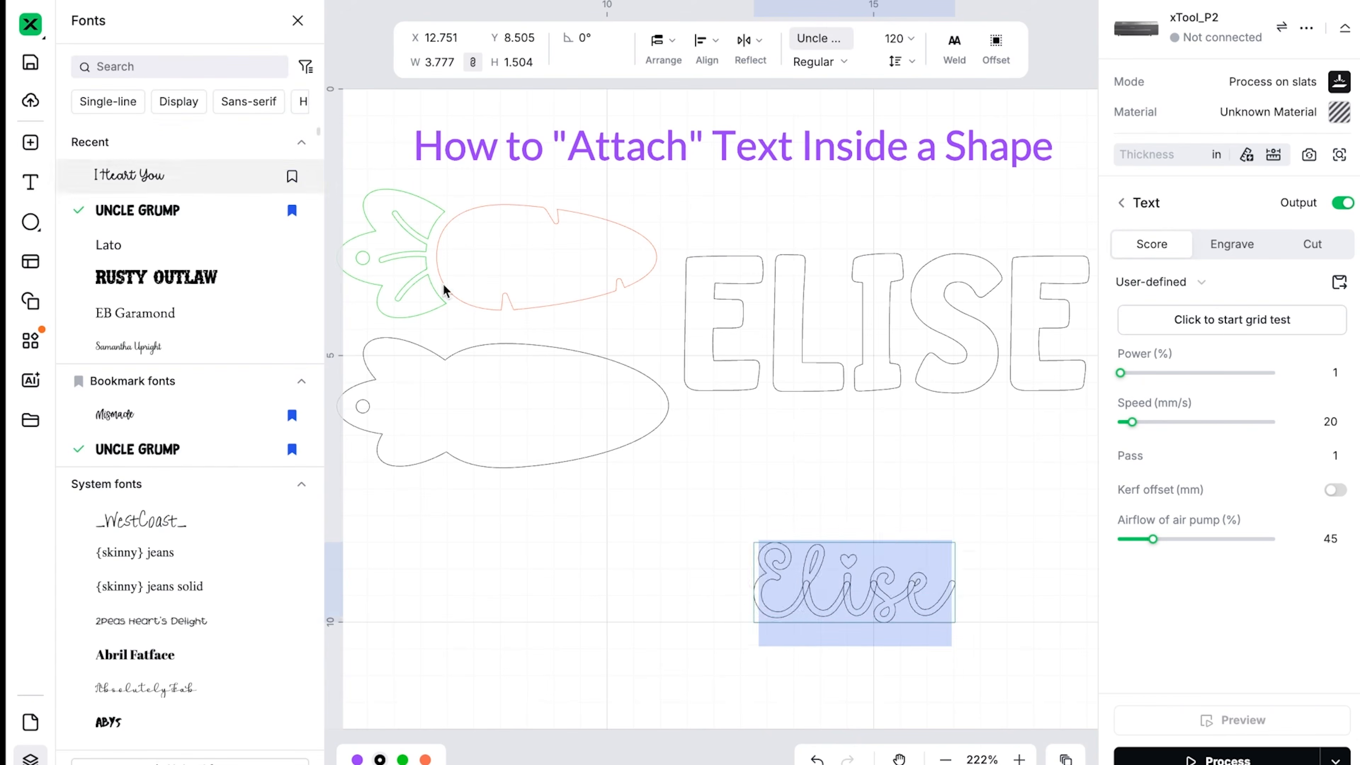
pyautogui.click(993, 575)
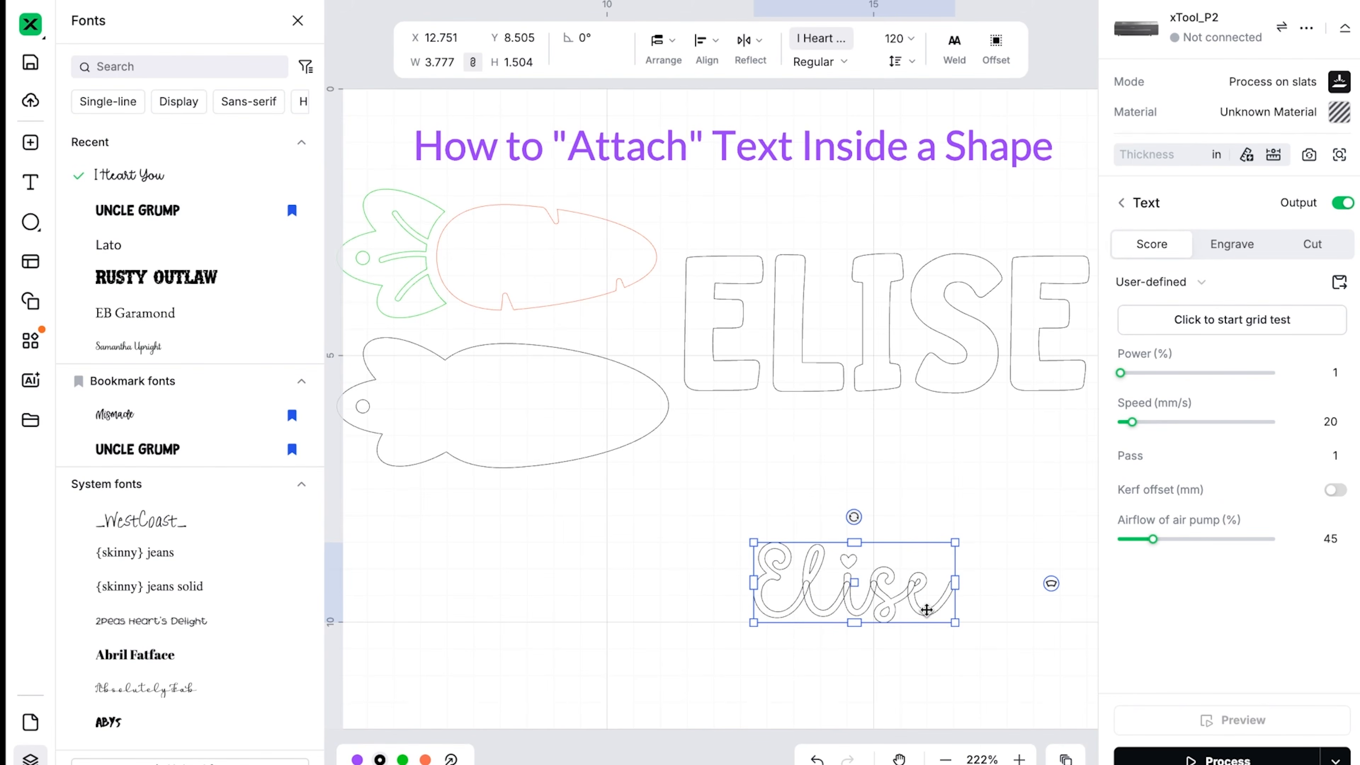
pyautogui.click(954, 42)
pyautogui.press('Delete')
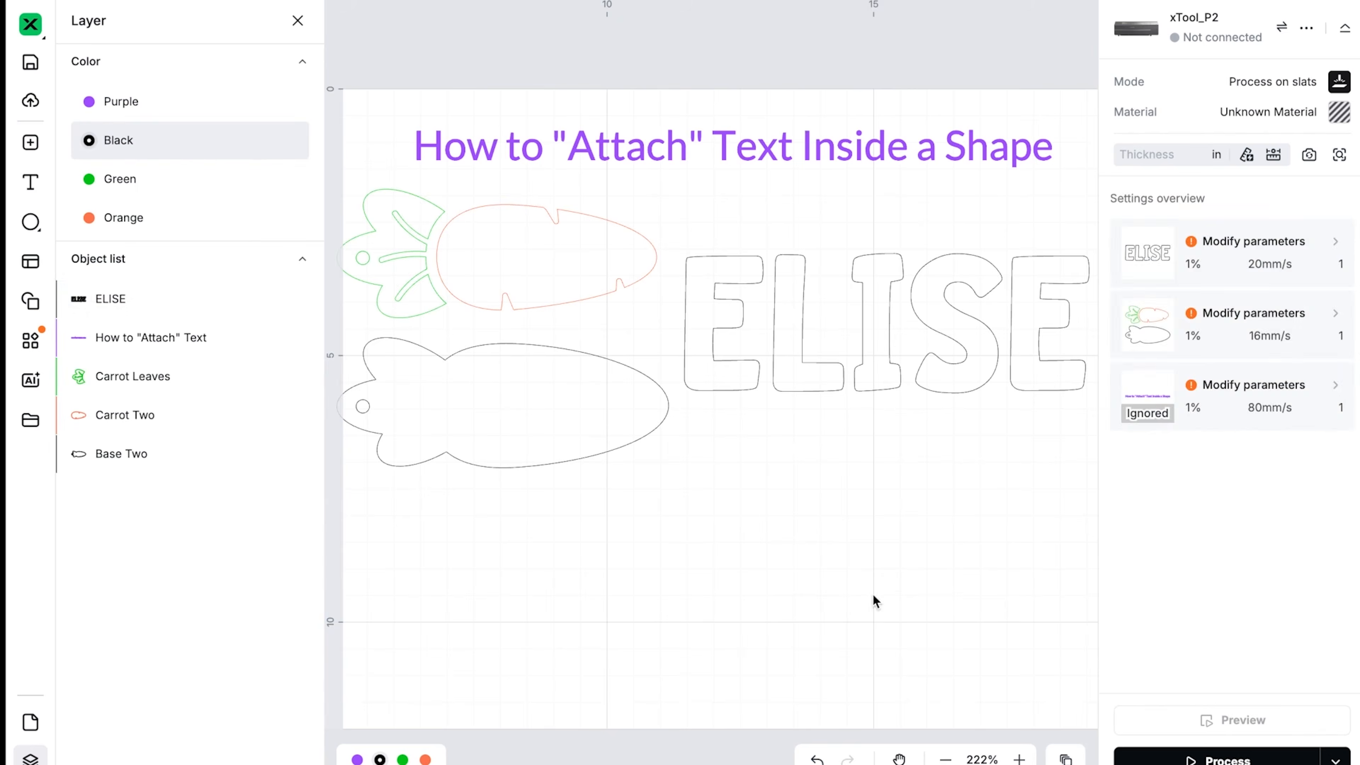
# Split the Uncle Grump name text into individual letters
pyautogui.click(859, 332)
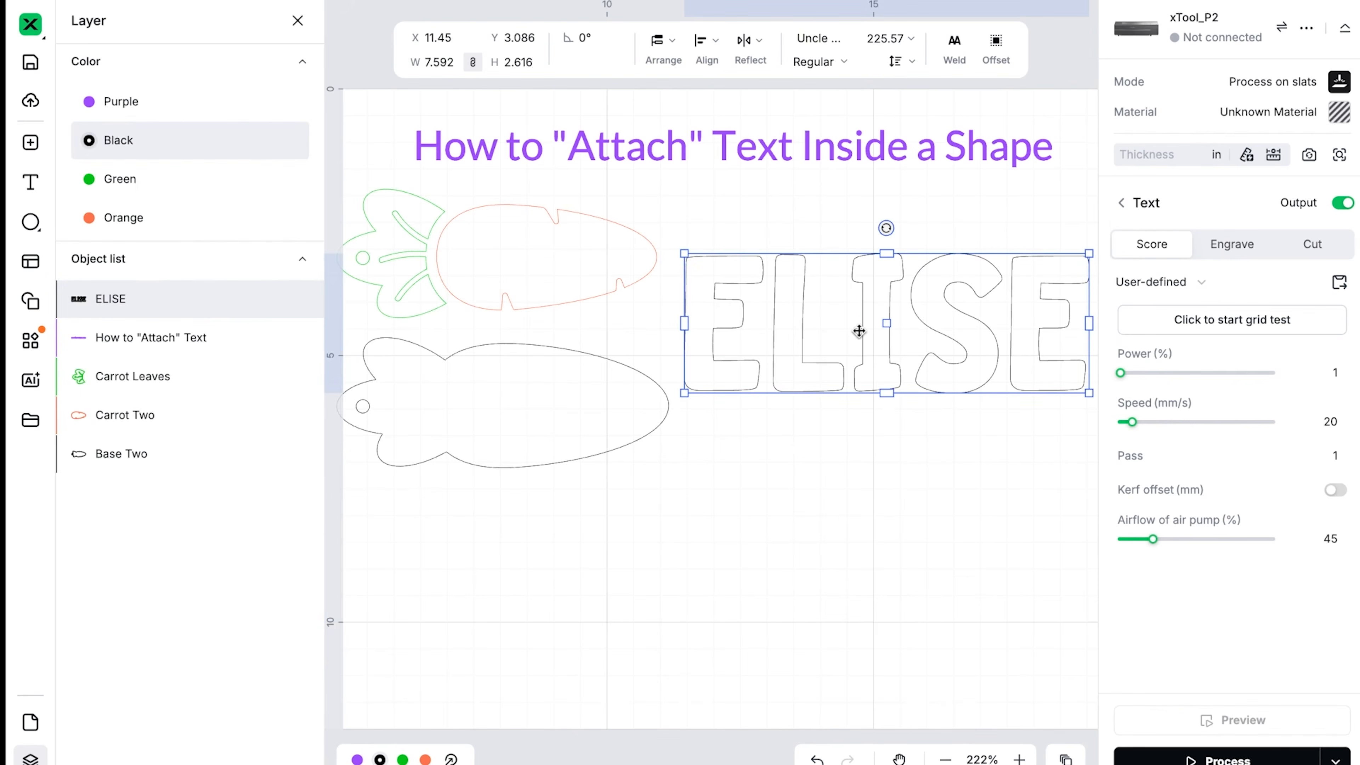
pyautogui.rightClick(830, 336)
pyautogui.click(912, 589)
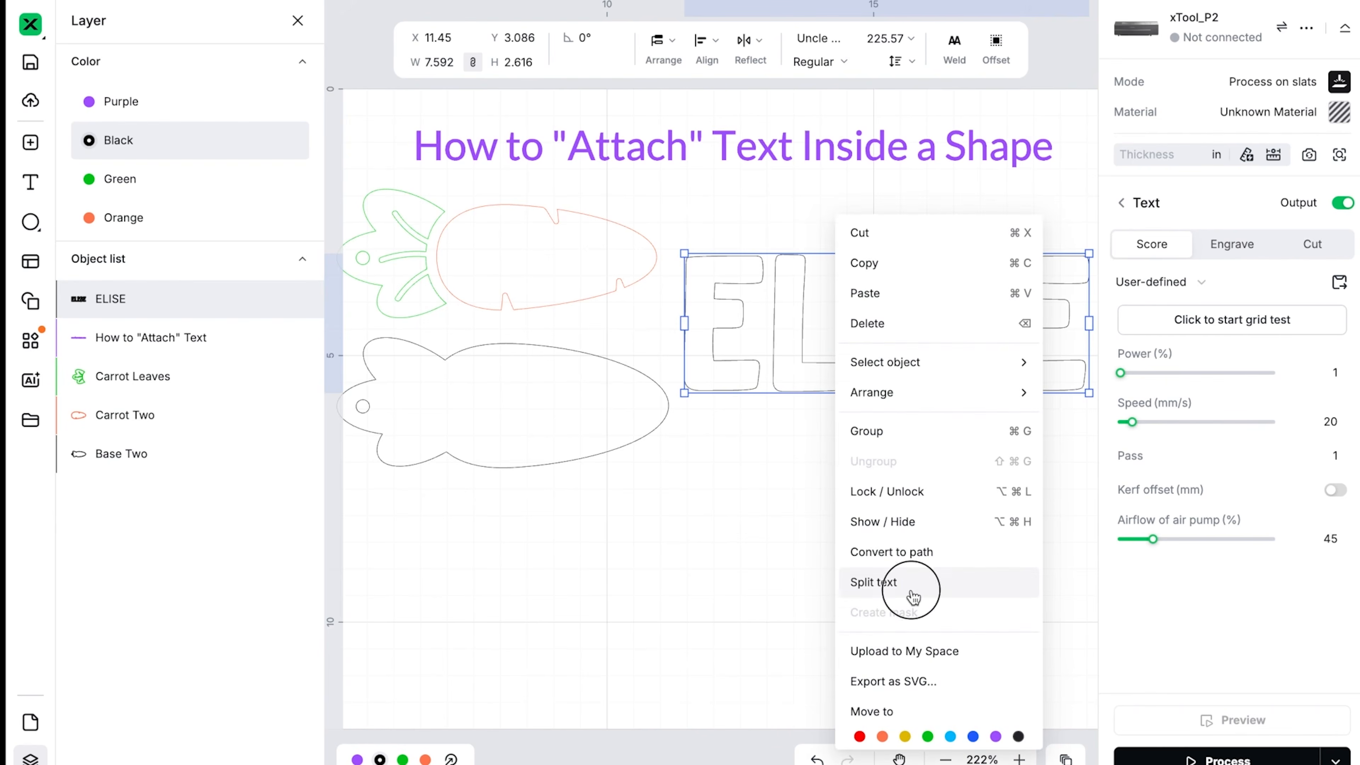
pyautogui.click(843, 506)
# Move the second to fifth letters of the name closer together so that each slightly overlaps the letter before it
pyautogui.scroll(5, 843, 506)
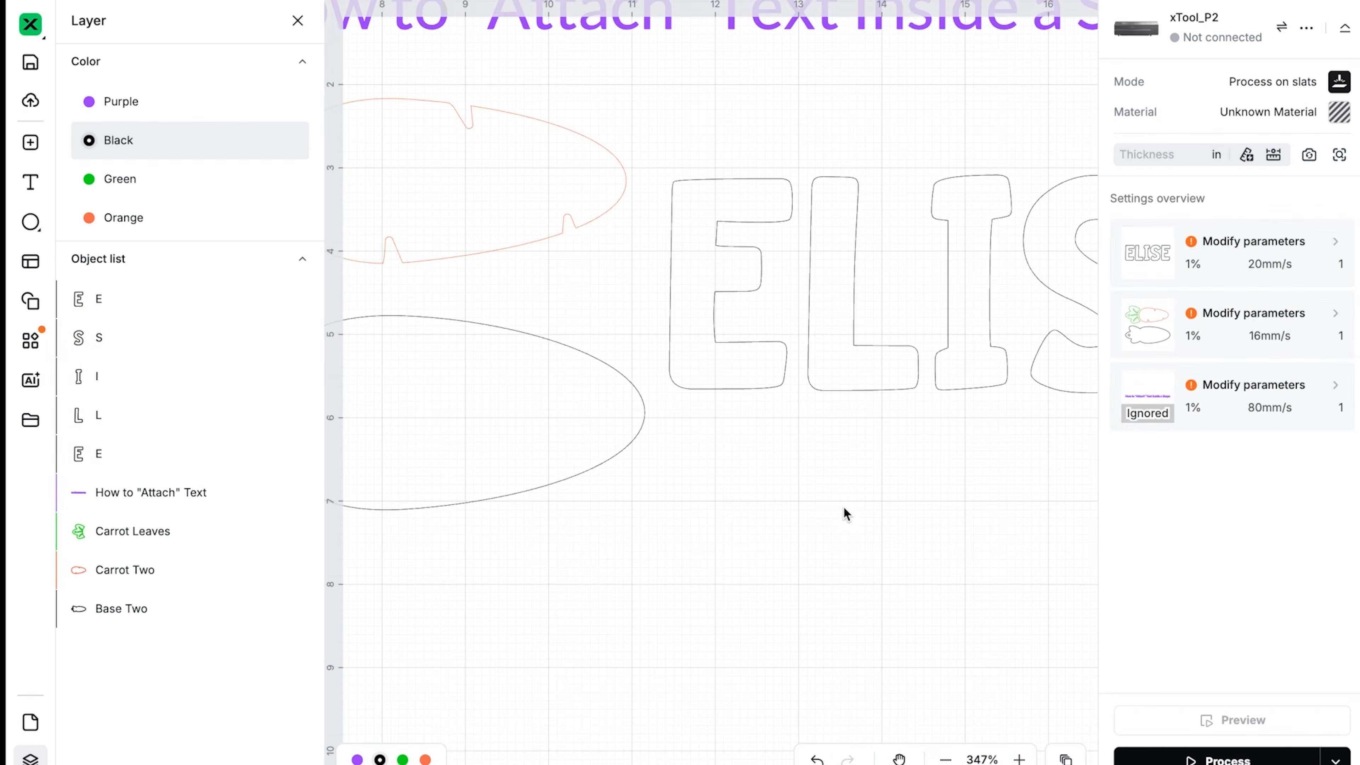
pyautogui.moveTo(676, 328); pyautogui.dragTo(650, 322)
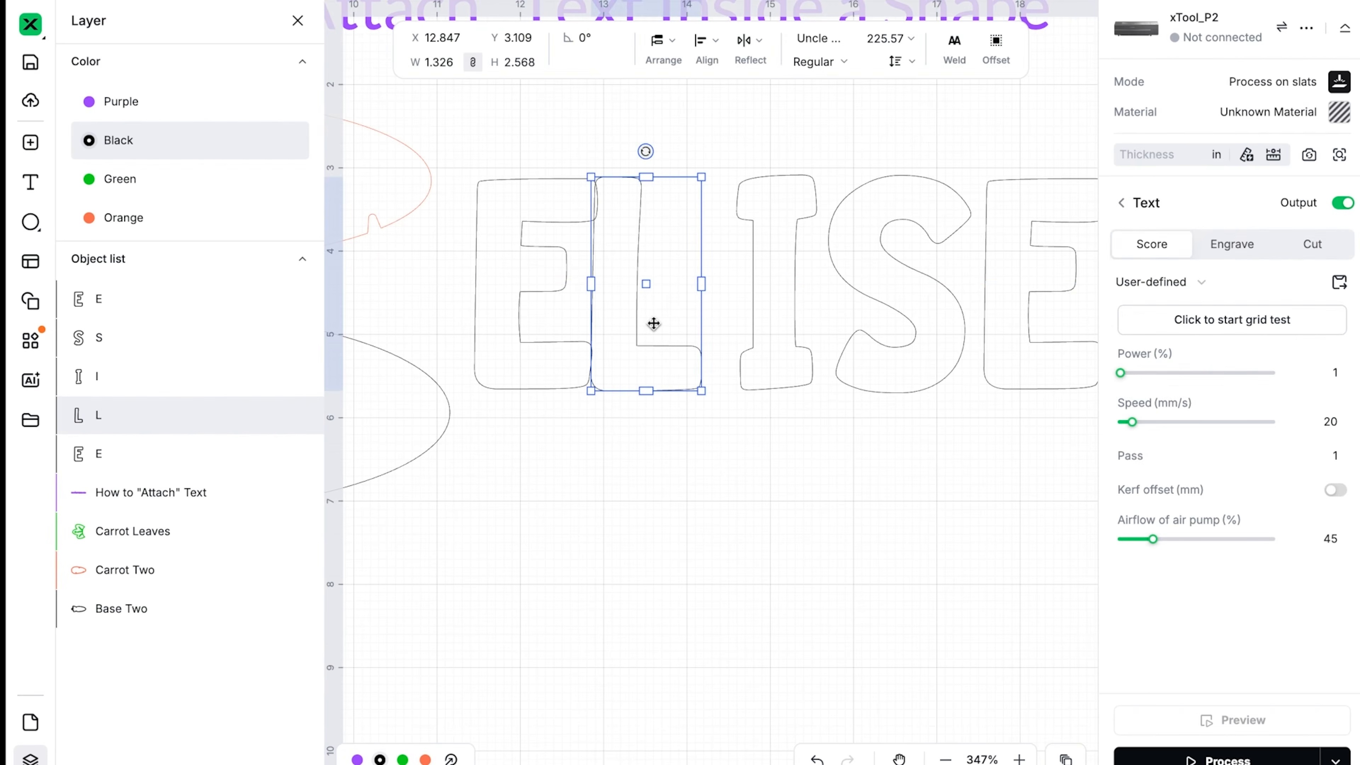
pyautogui.click(806, 313)
pyautogui.moveTo(807, 313); pyautogui.dragTo(761, 314)
pyautogui.moveTo(896, 314); pyautogui.dragTo(829, 314)
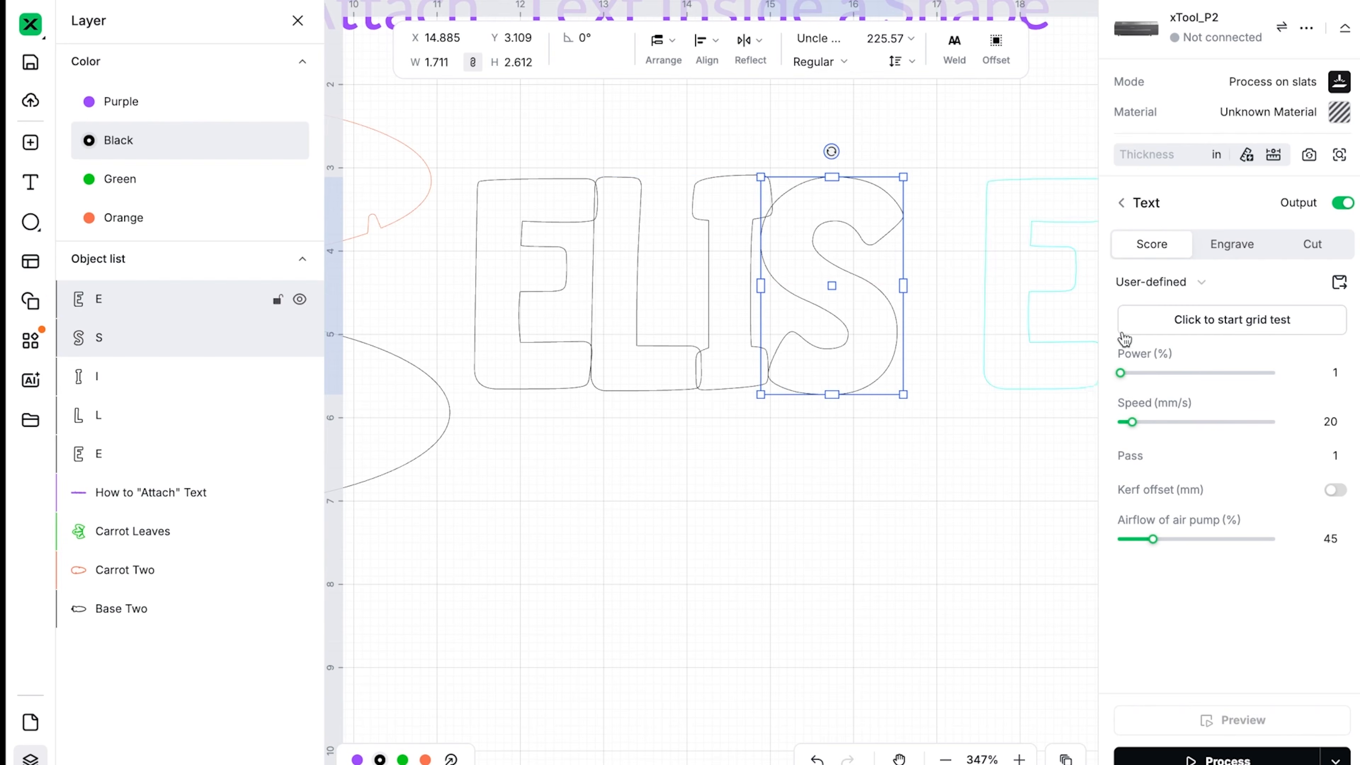
pyautogui.moveTo(1053, 336); pyautogui.dragTo(966, 341)
# Align all five letters of the name along their bottom edges
pyautogui.moveTo(504, 117); pyautogui.dragTo(1035, 340)
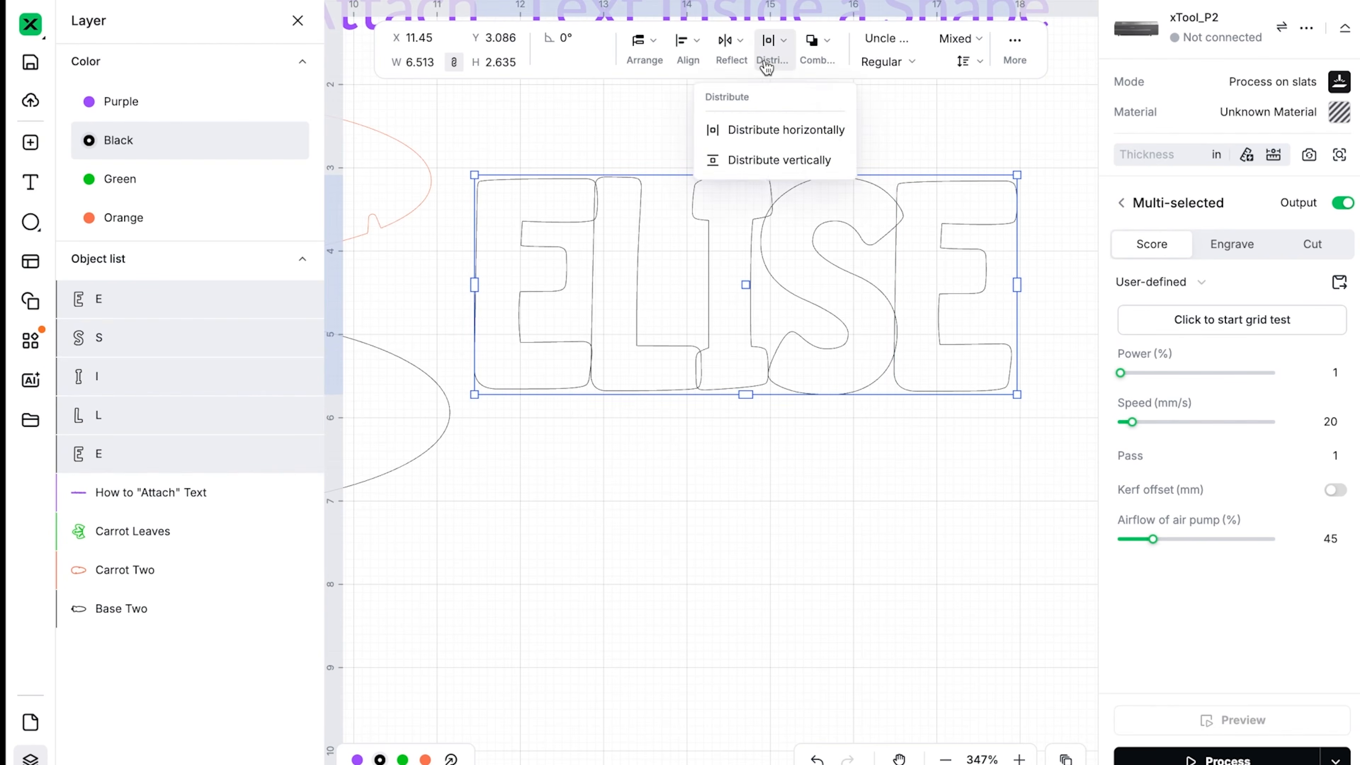
pyautogui.moveTo(741, 67)
pyautogui.moveTo(691, 57)
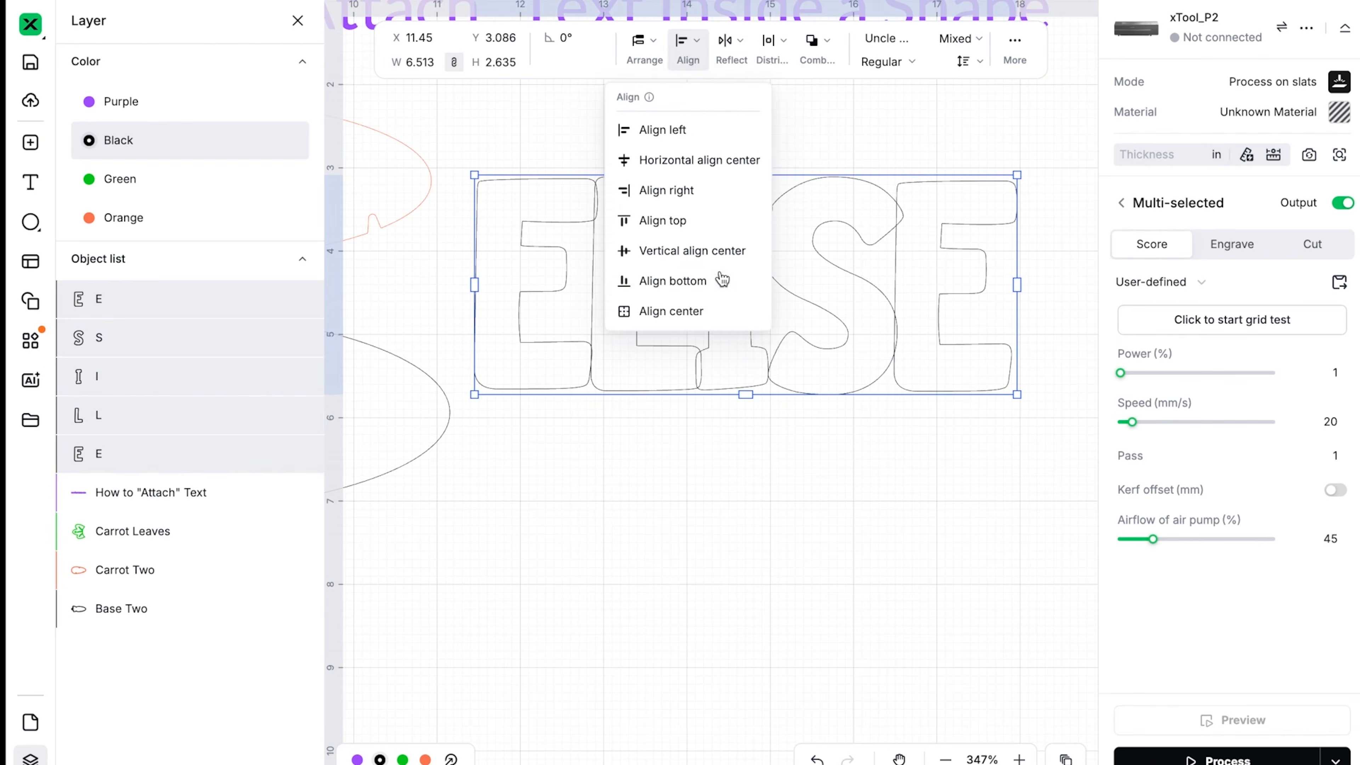
pyautogui.click(706, 295)
pyautogui.click(734, 467)
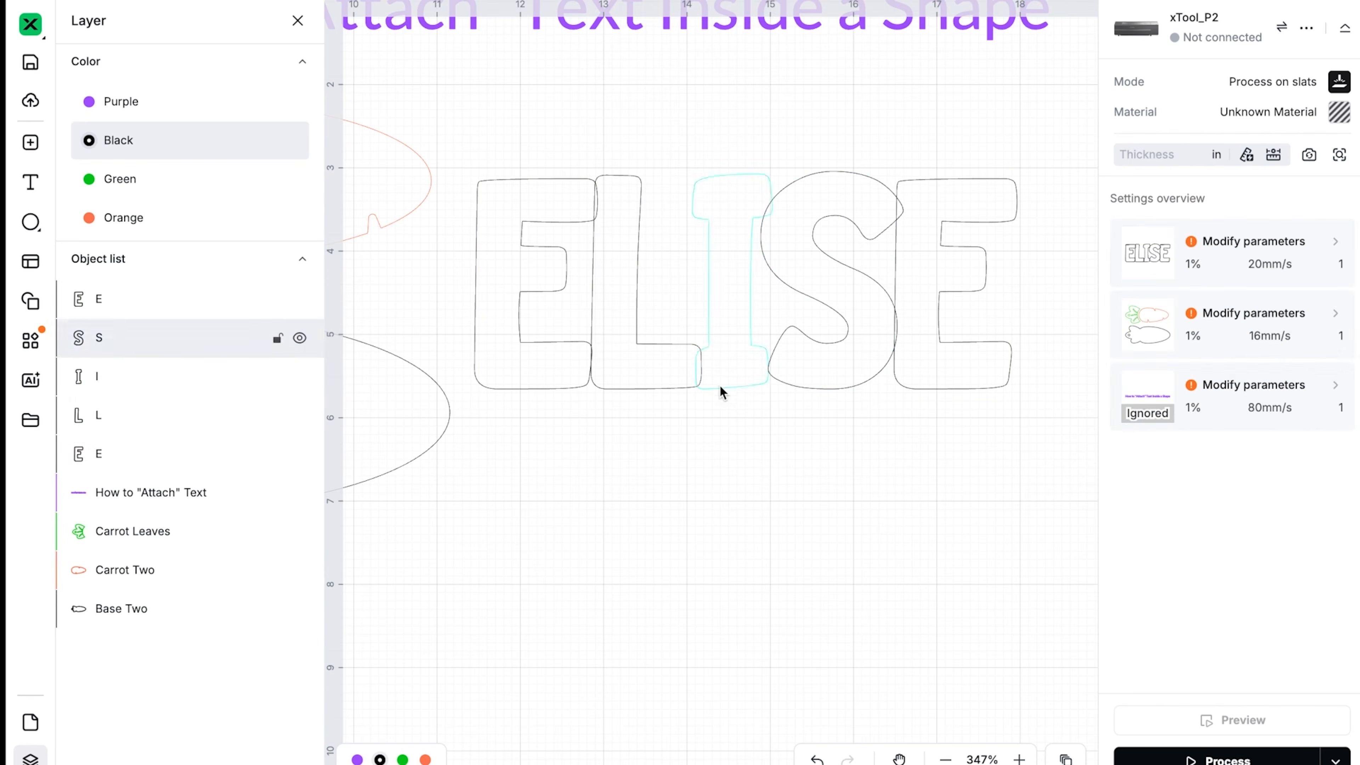
# Select all five overlapping letters of the name and set their processing type to Engrave
pyautogui.hscroll(-4, 719, 389)
pyautogui.scroll(2, 720, 388)
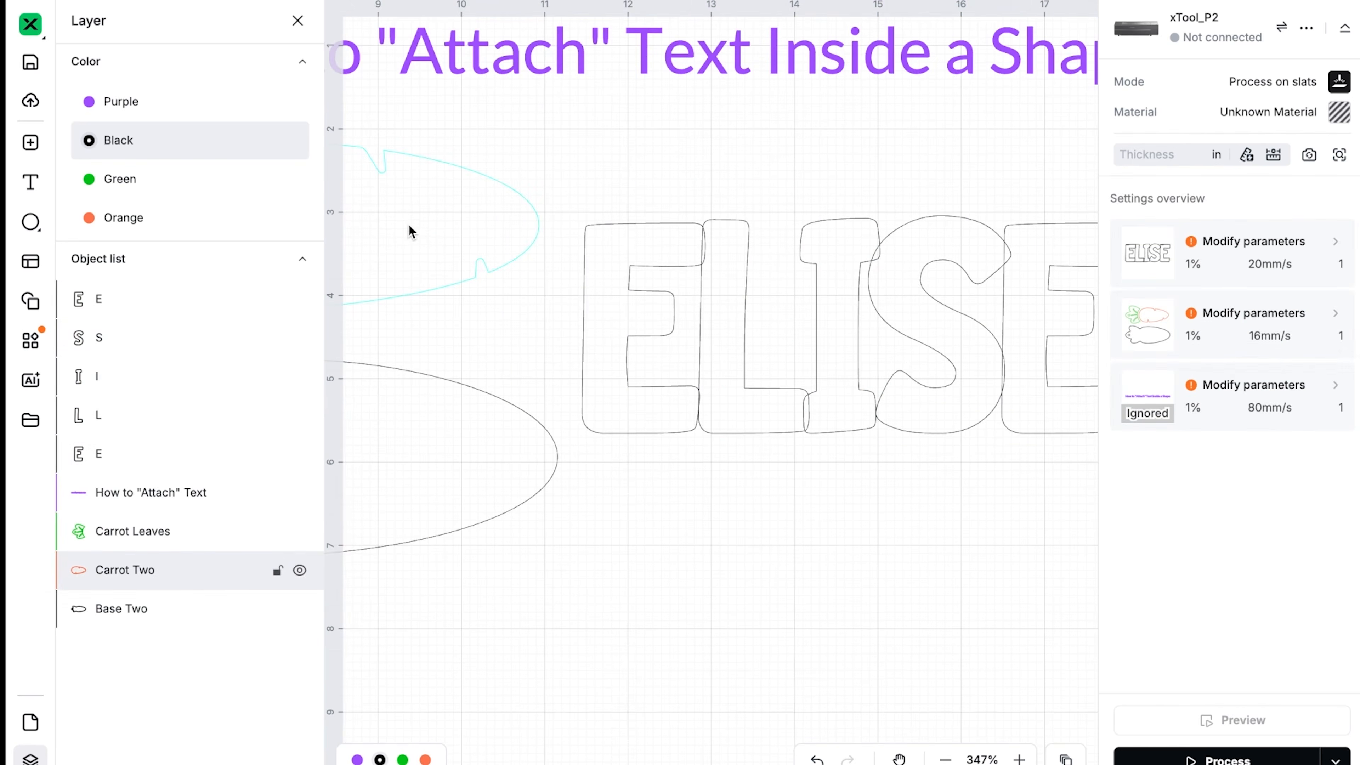
pyautogui.hscroll(2, 683, 371)
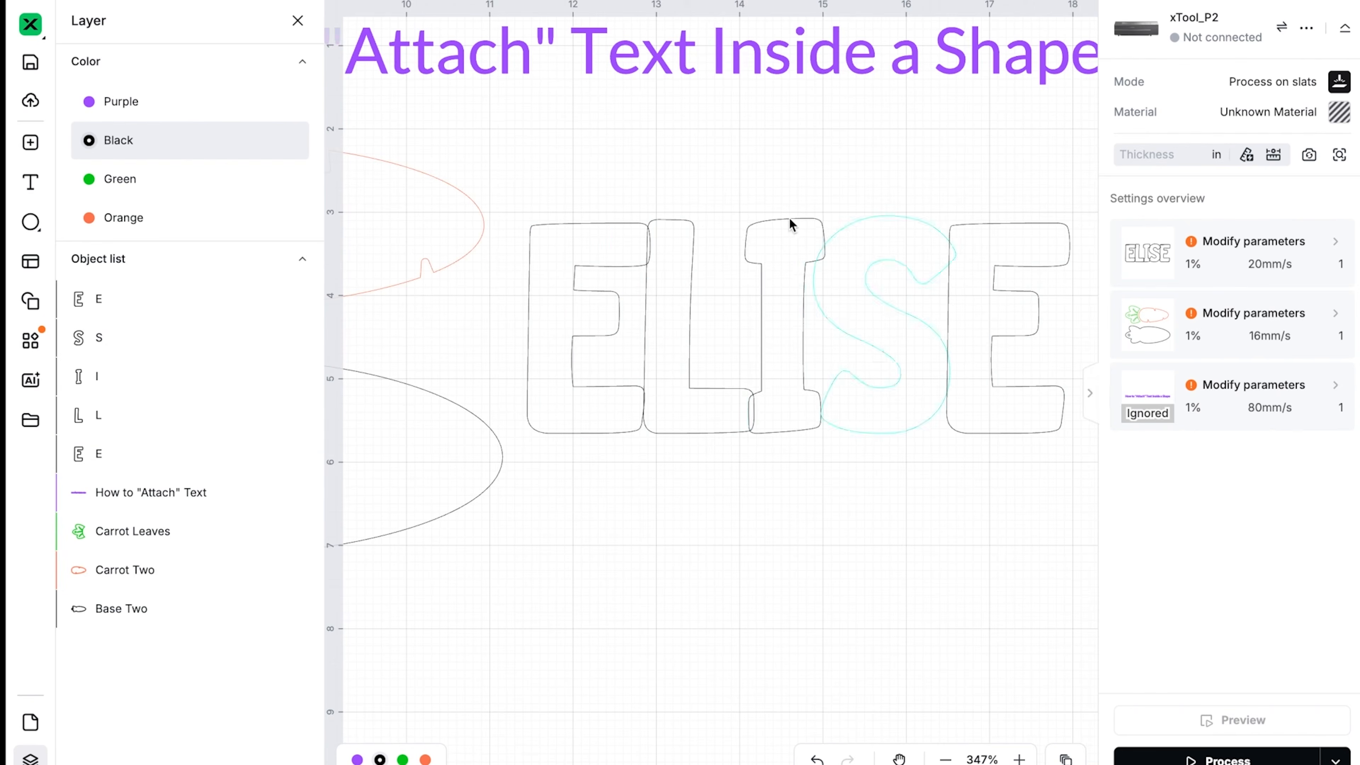
pyautogui.click(618, 184)
pyautogui.moveTo(619, 185); pyautogui.dragTo(1066, 432)
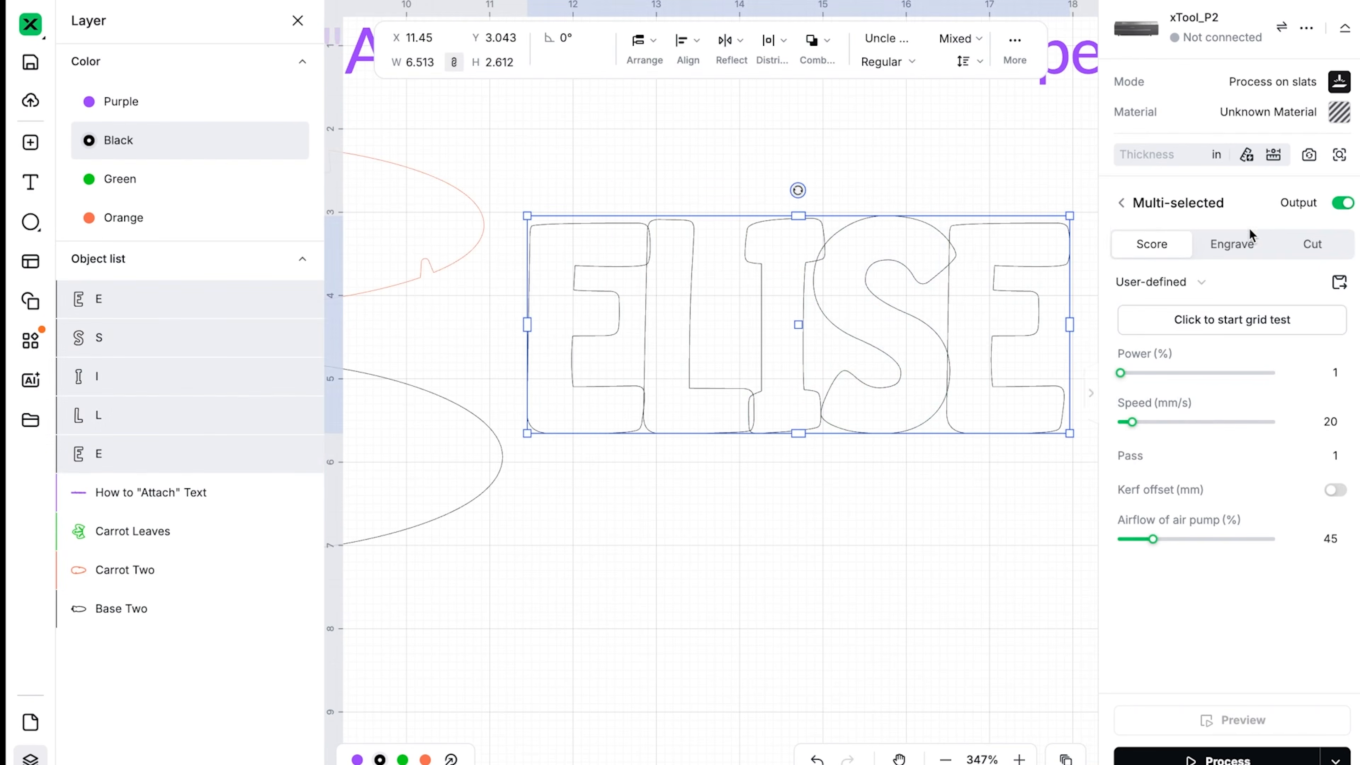
pyautogui.click(1236, 245)
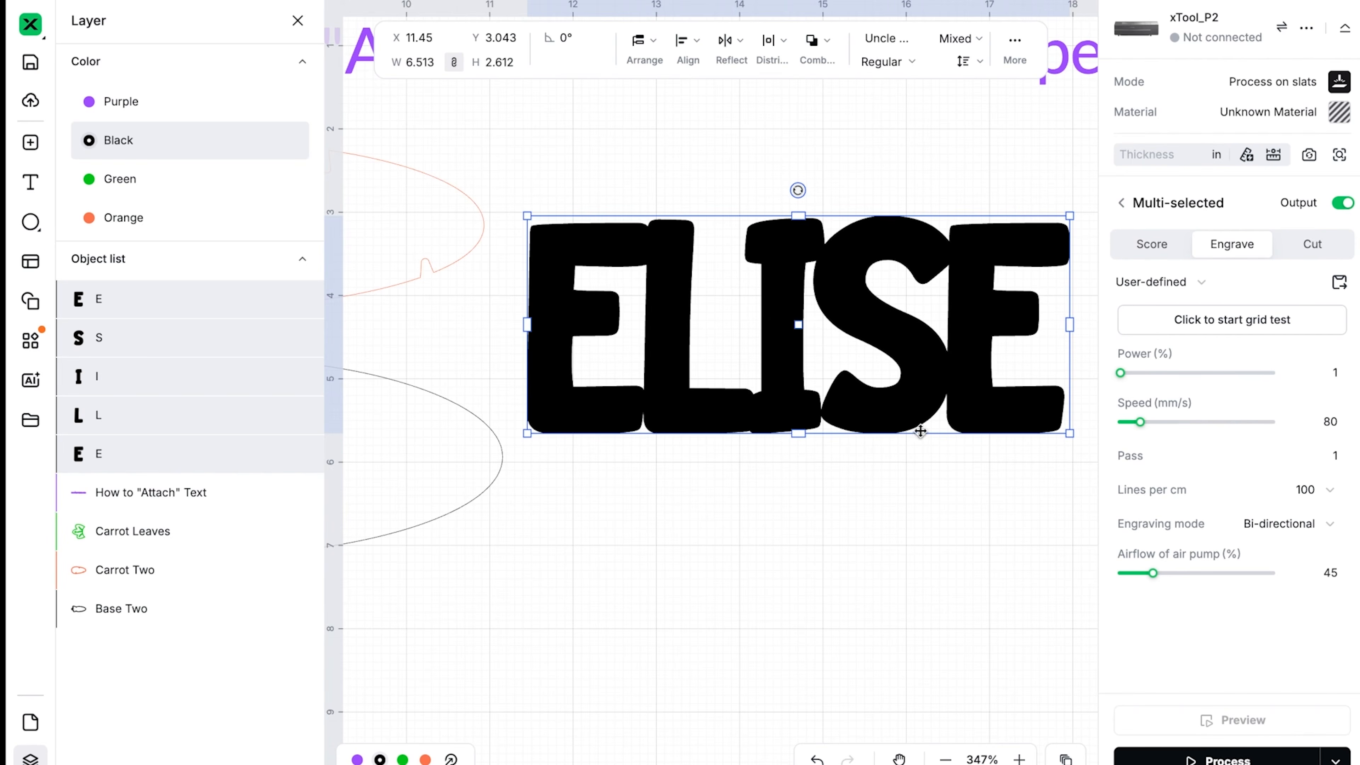
# Unite the five letters into a single shape and set its processing type to Cut
pyautogui.moveTo(610, 163); pyautogui.dragTo(1004, 390)
pyautogui.click(822, 46)
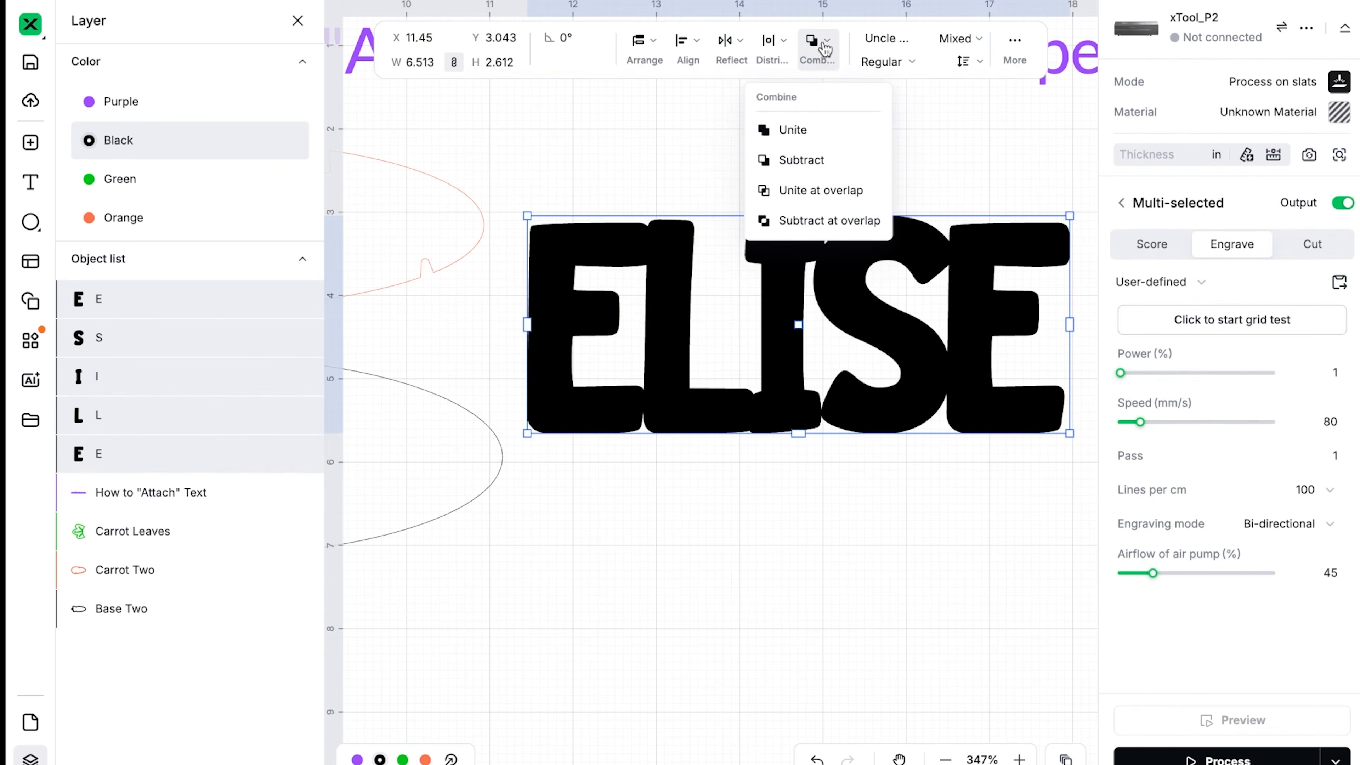
pyautogui.click(793, 131)
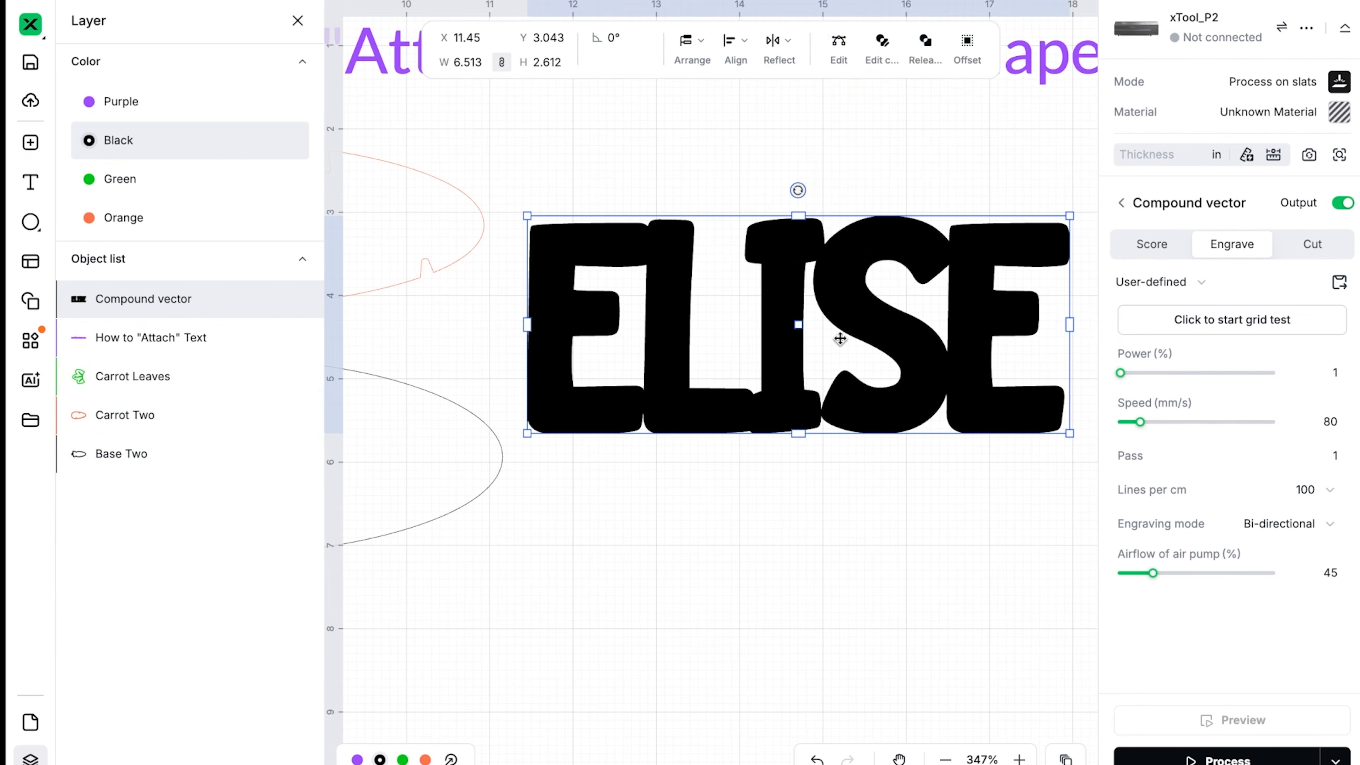
pyautogui.click(1325, 251)
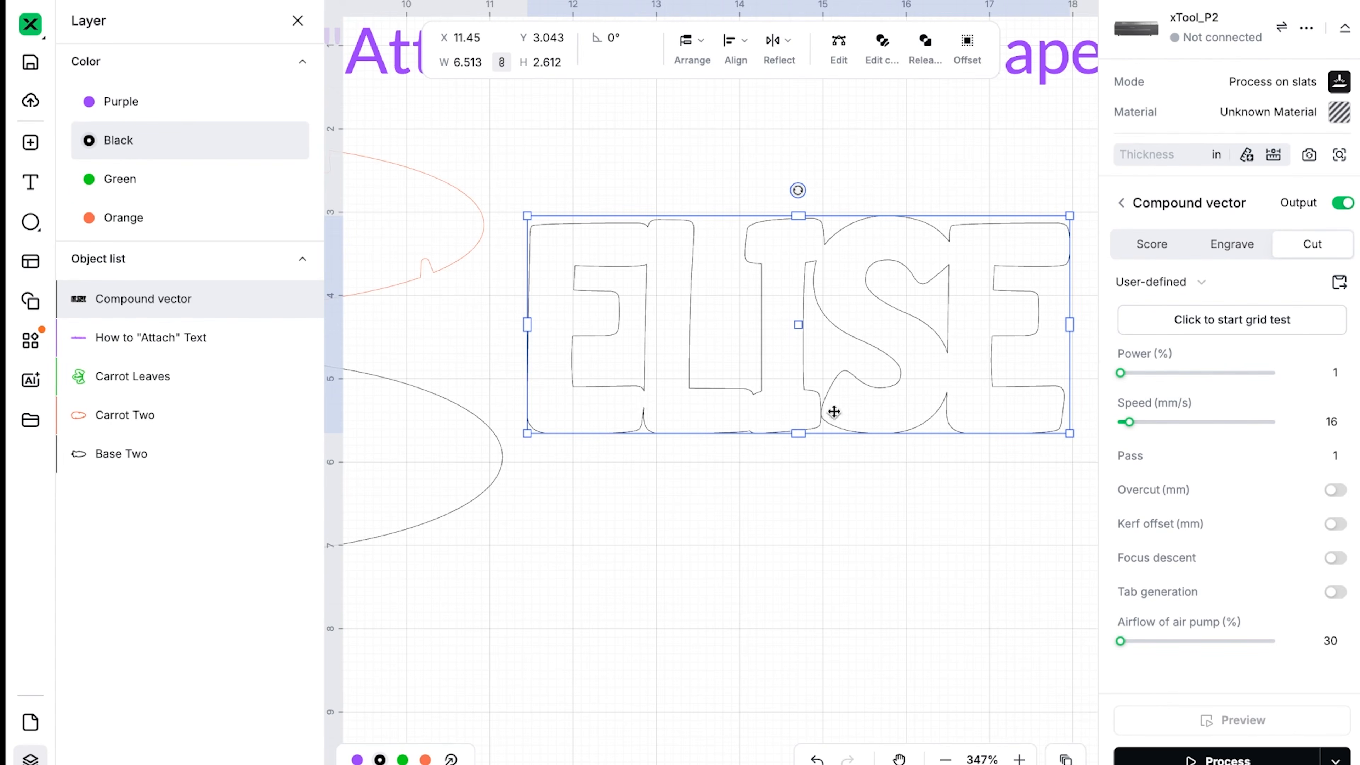
# Move the united name into the upper carrot body and scale it down proportionally to about 2.5 in wide
pyautogui.scroll(3, 833, 411)
pyautogui.moveTo(862, 471); pyautogui.dragTo(674, 474)
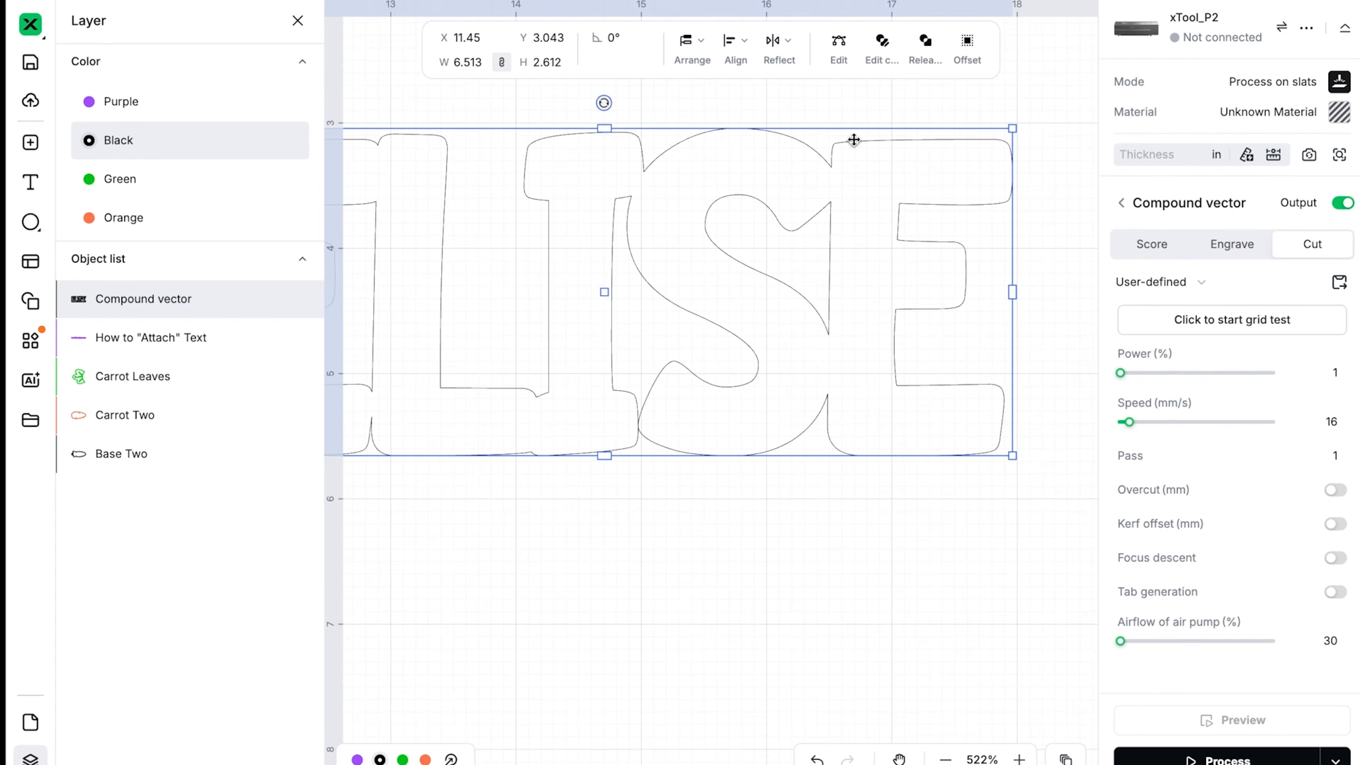
pyautogui.hscroll(-5, 883, 586)
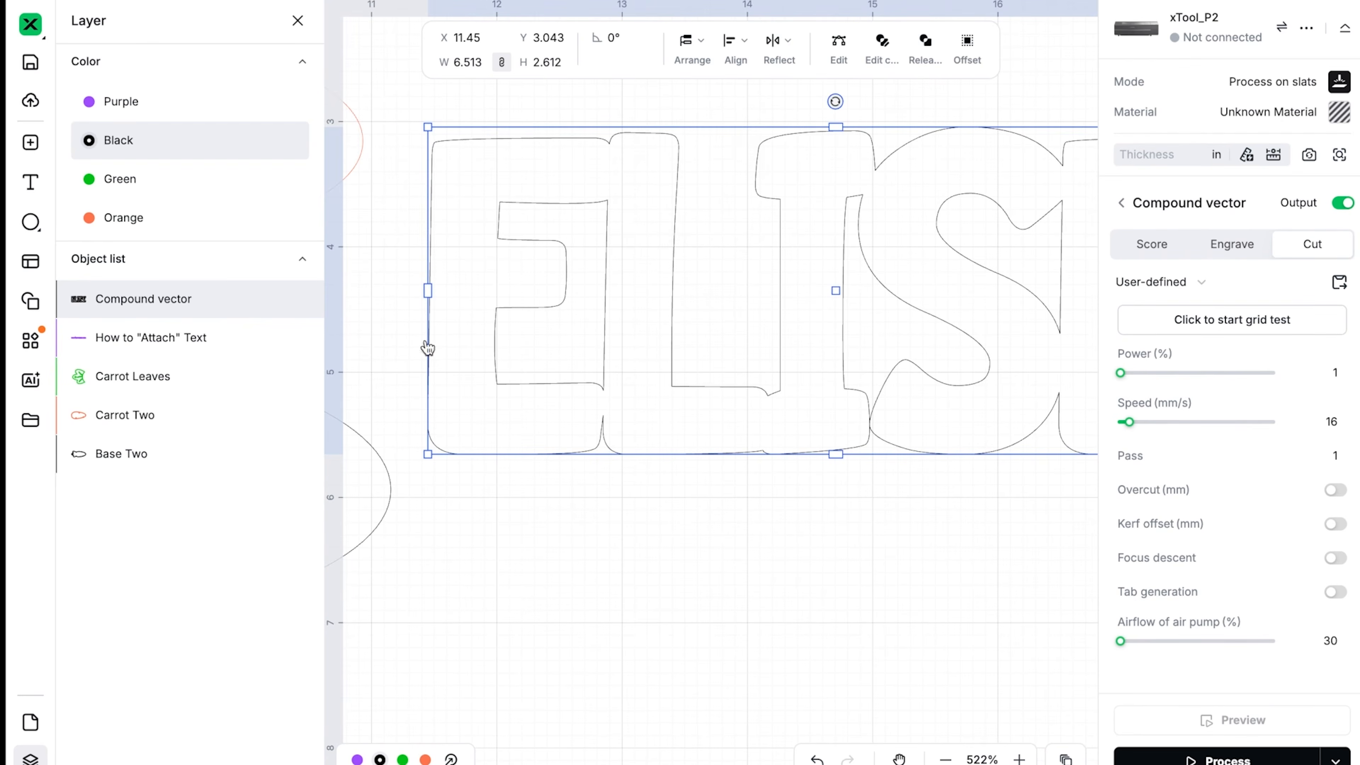
pyautogui.scroll(-5, 606, 179)
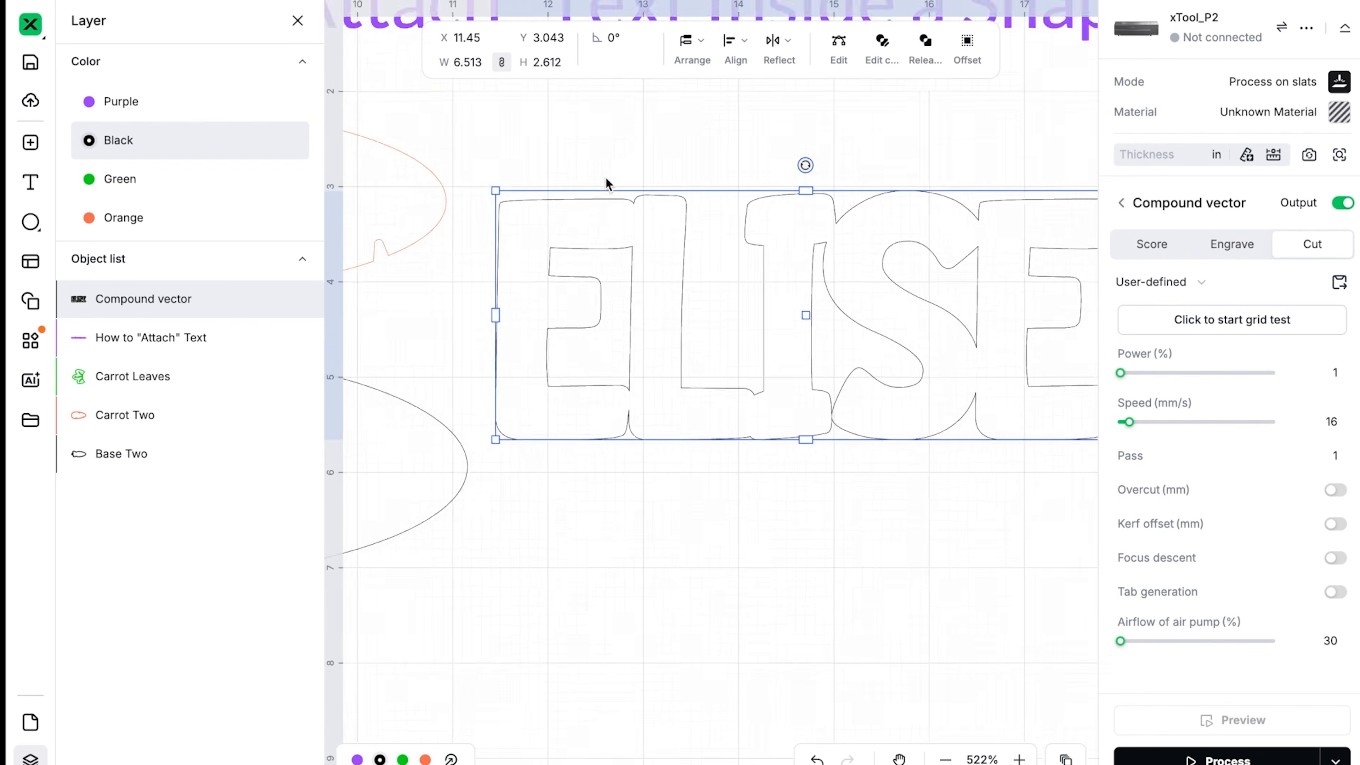
pyautogui.scroll(2, 691, 366)
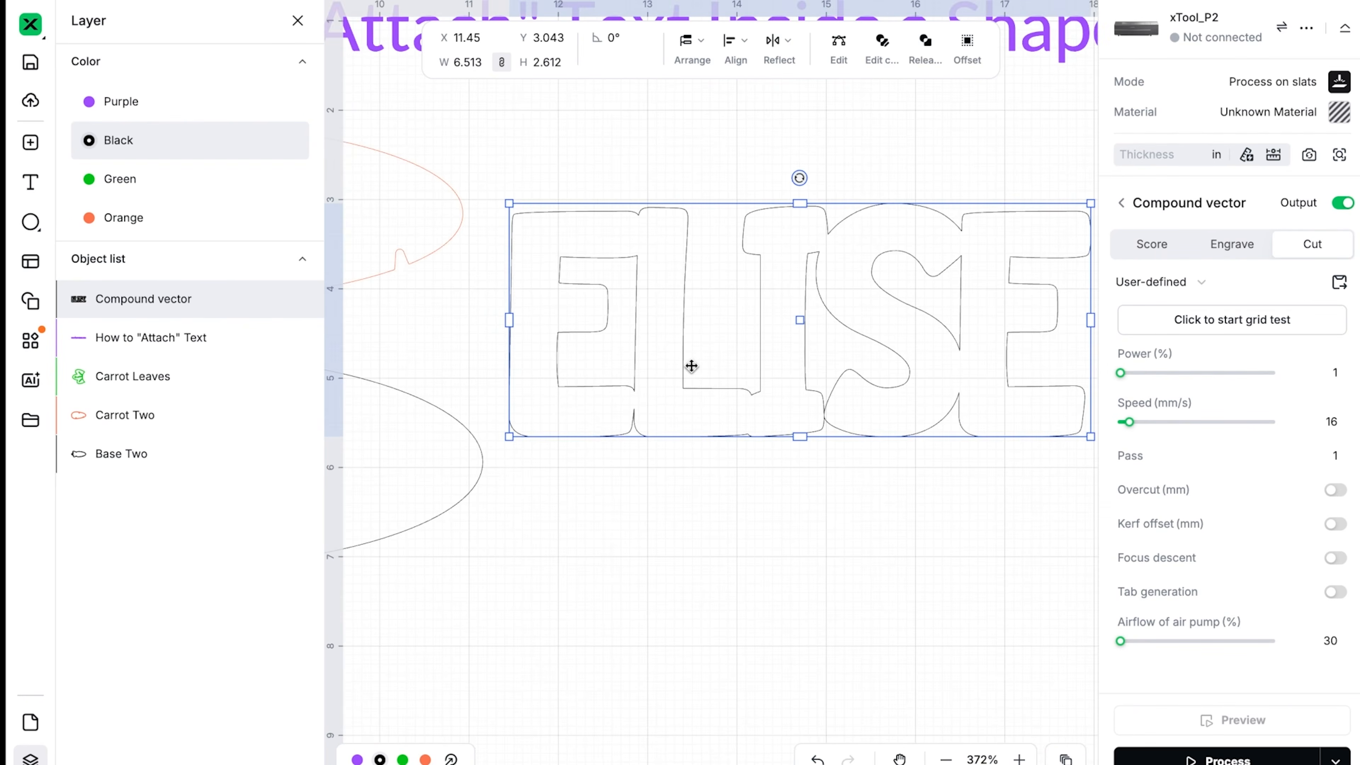
pyautogui.moveTo(610, 489); pyautogui.dragTo(754, 542)
pyautogui.moveTo(654, 489); pyautogui.dragTo(418, 296)
pyautogui.moveTo(553, 449); pyautogui.dragTo(855, 480)
pyautogui.moveTo(822, 347); pyautogui.dragTo(677, 287)
pyautogui.moveTo(870, 348); pyautogui.dragTo(814, 325)
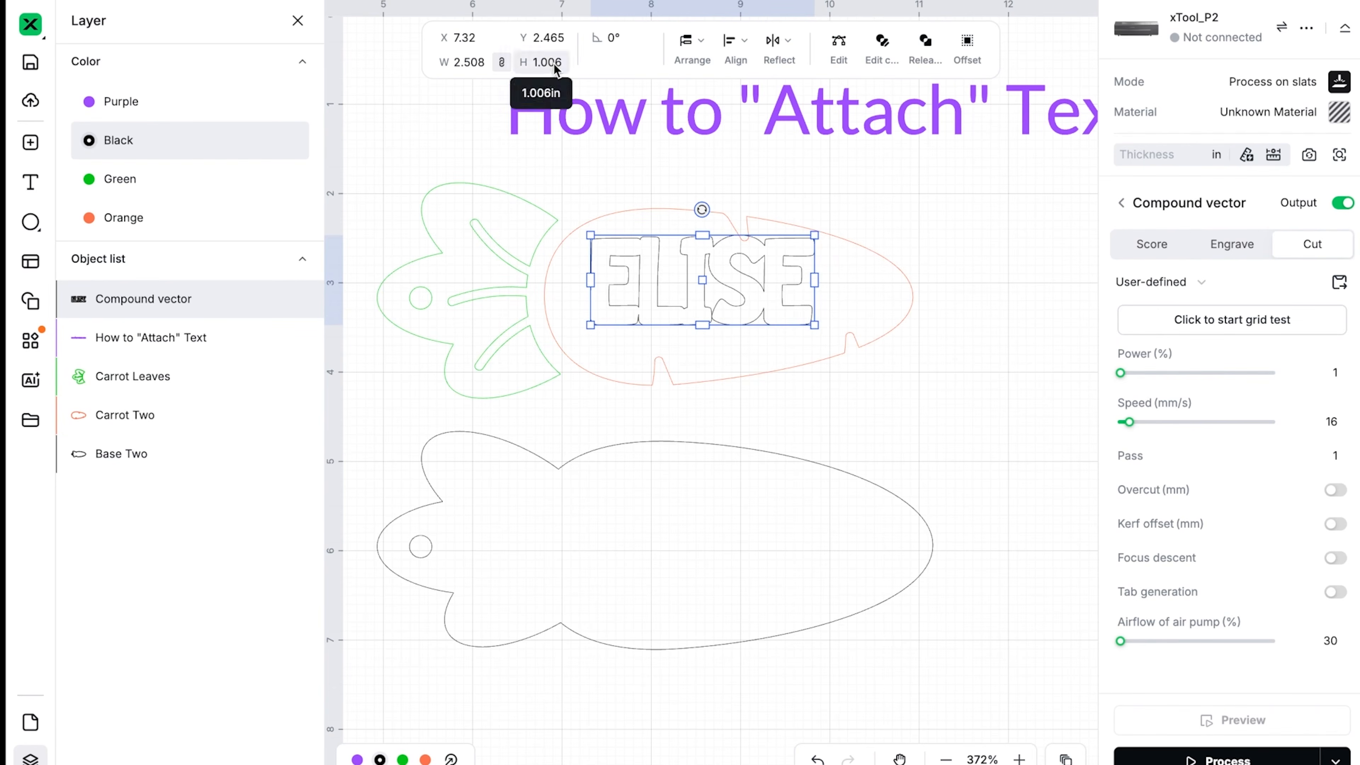
# Switch the units to millimetres, set the name's height to 25.4 mm, and return the units to inches
pyautogui.hotkey('shift', 'u')
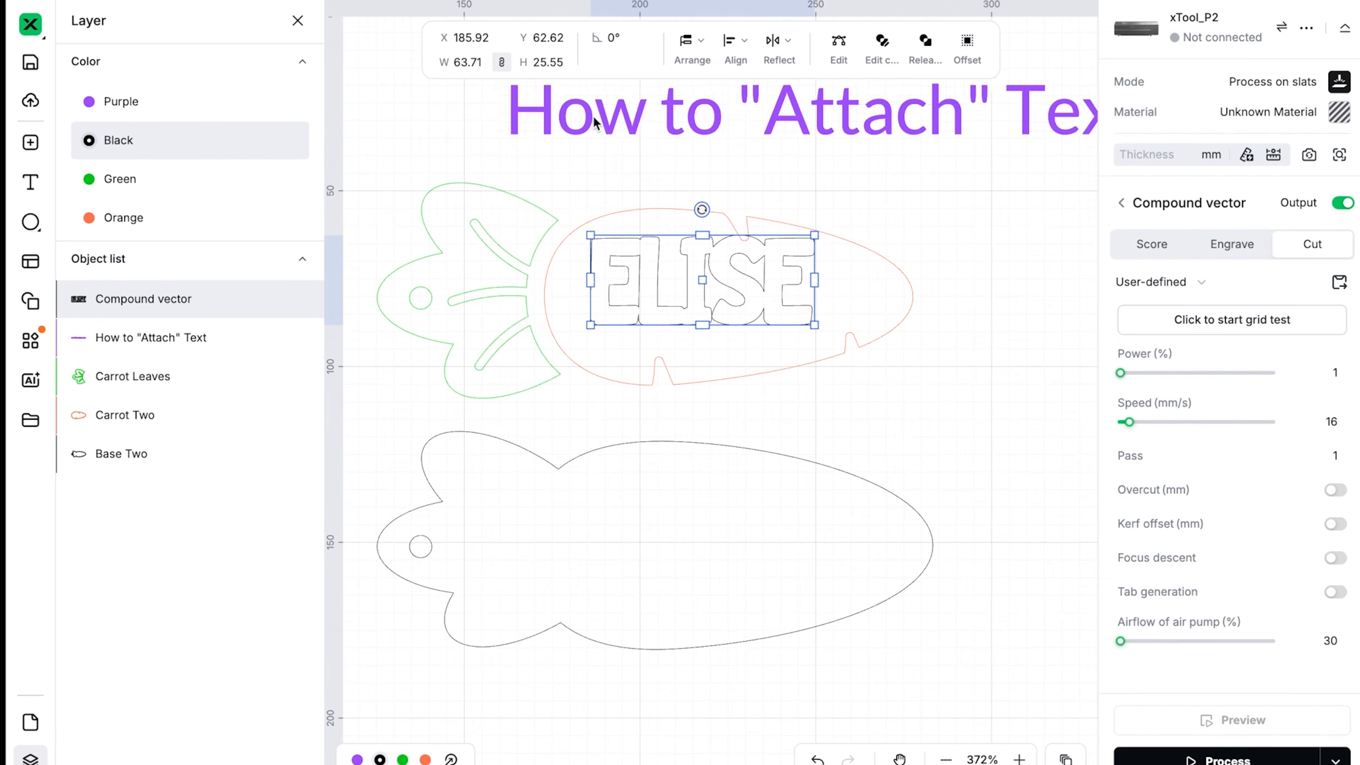
pyautogui.click(557, 63)
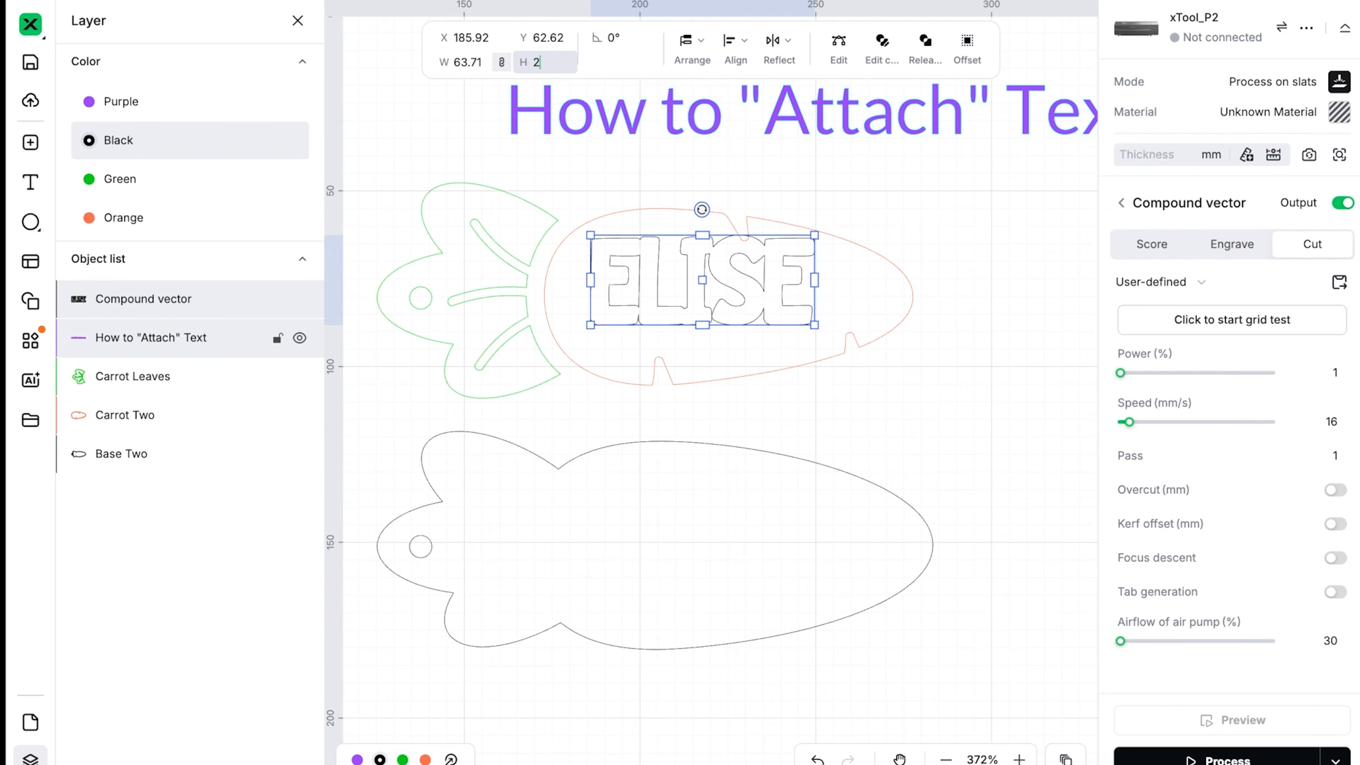
pyautogui.press('Return')
pyautogui.moveTo(691, 273); pyautogui.dragTo(704, 288)
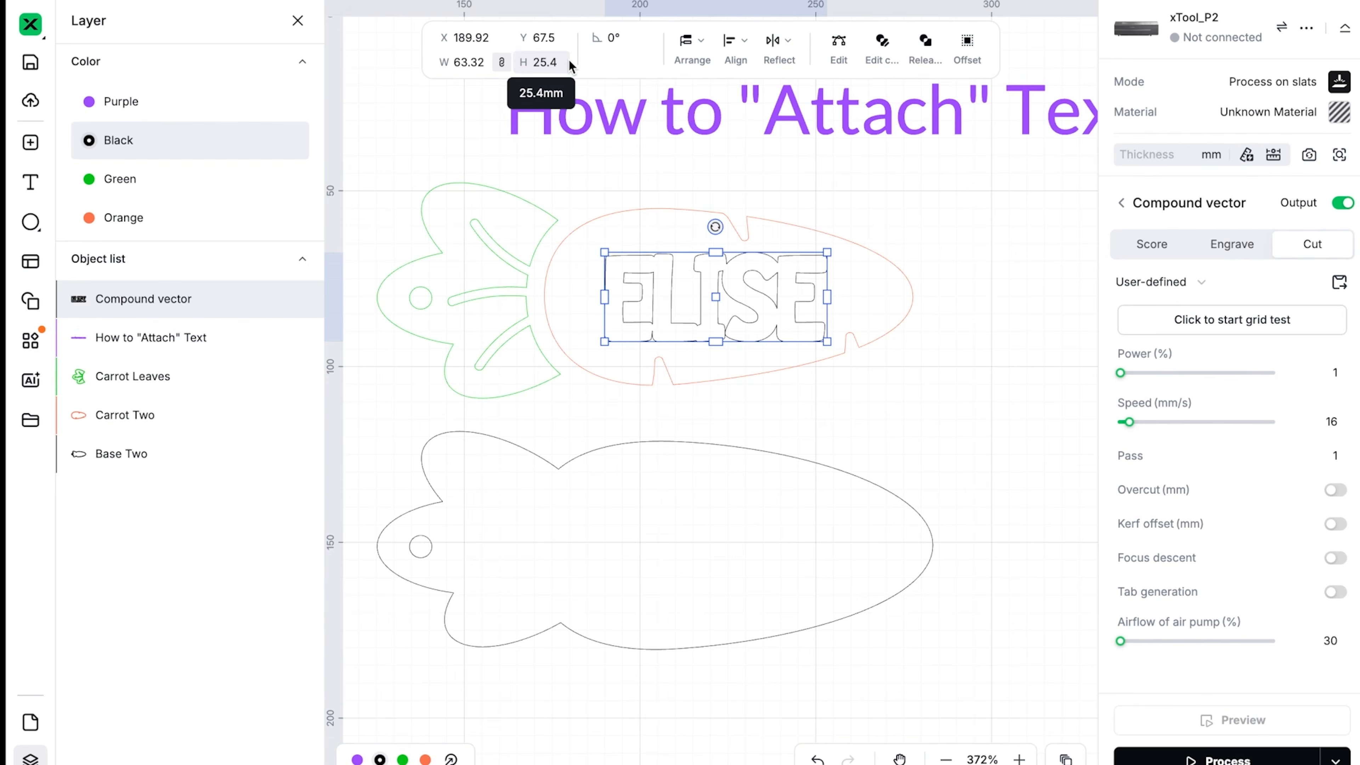
pyautogui.hotkey('shift', 'u')
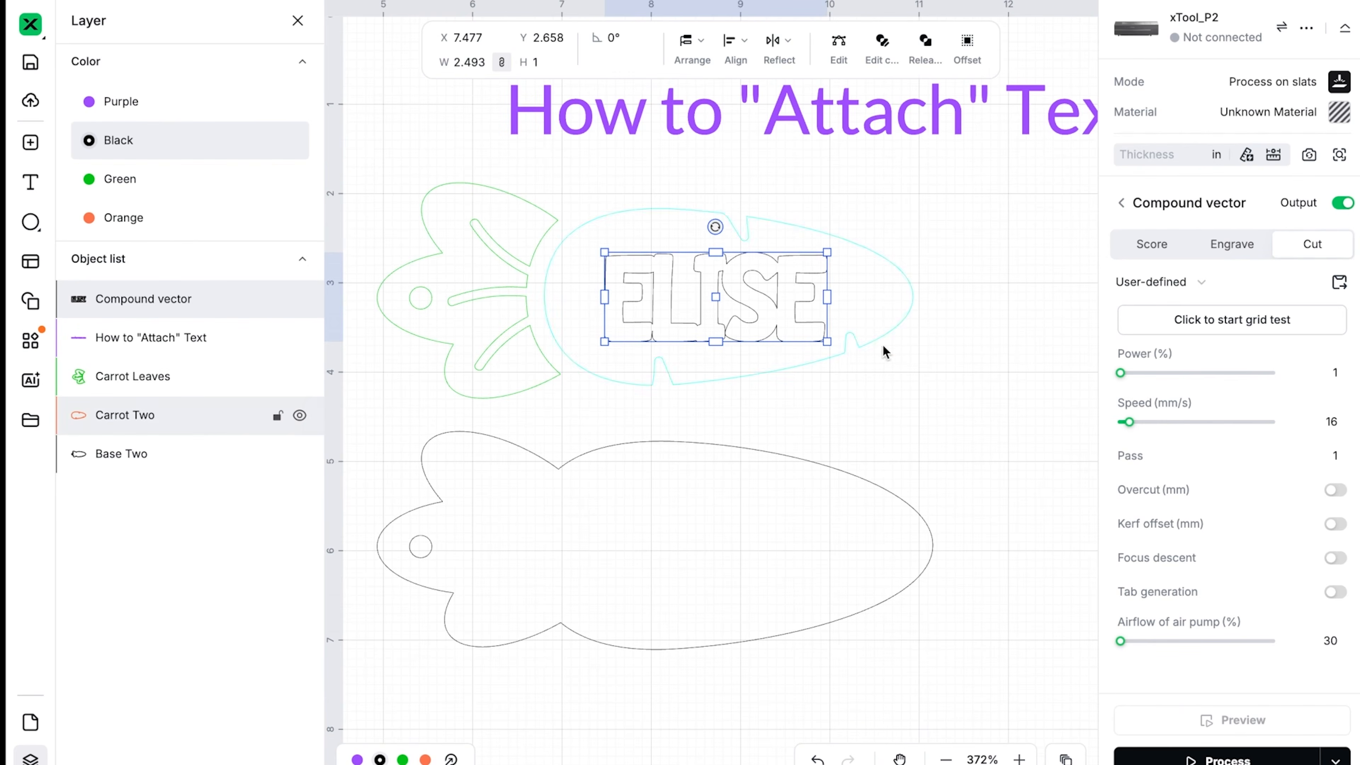
# Position the name horizontally within the carrot body at X 7.5 in
pyautogui.click(916, 367)
pyautogui.moveTo(814, 332); pyautogui.dragTo(819, 328)
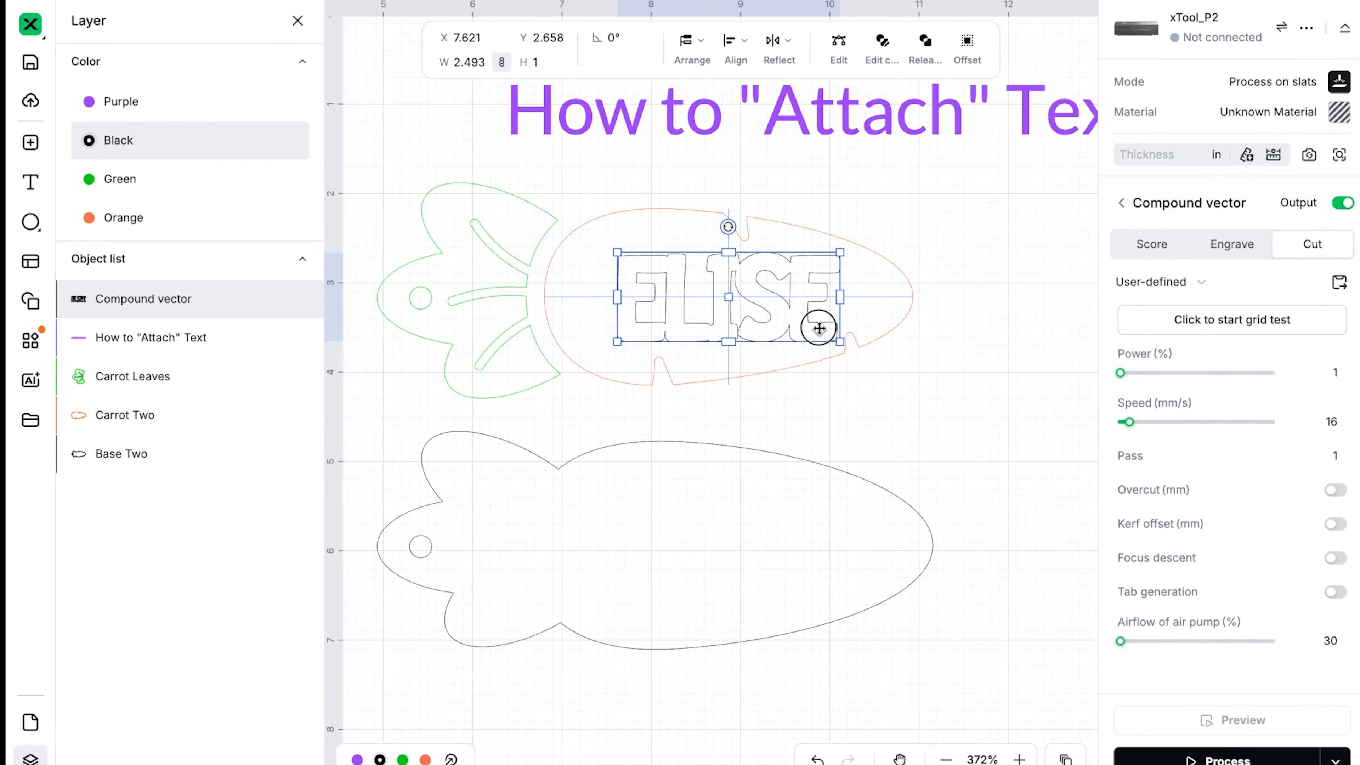
pyautogui.moveTo(818, 328); pyautogui.dragTo(813, 328)
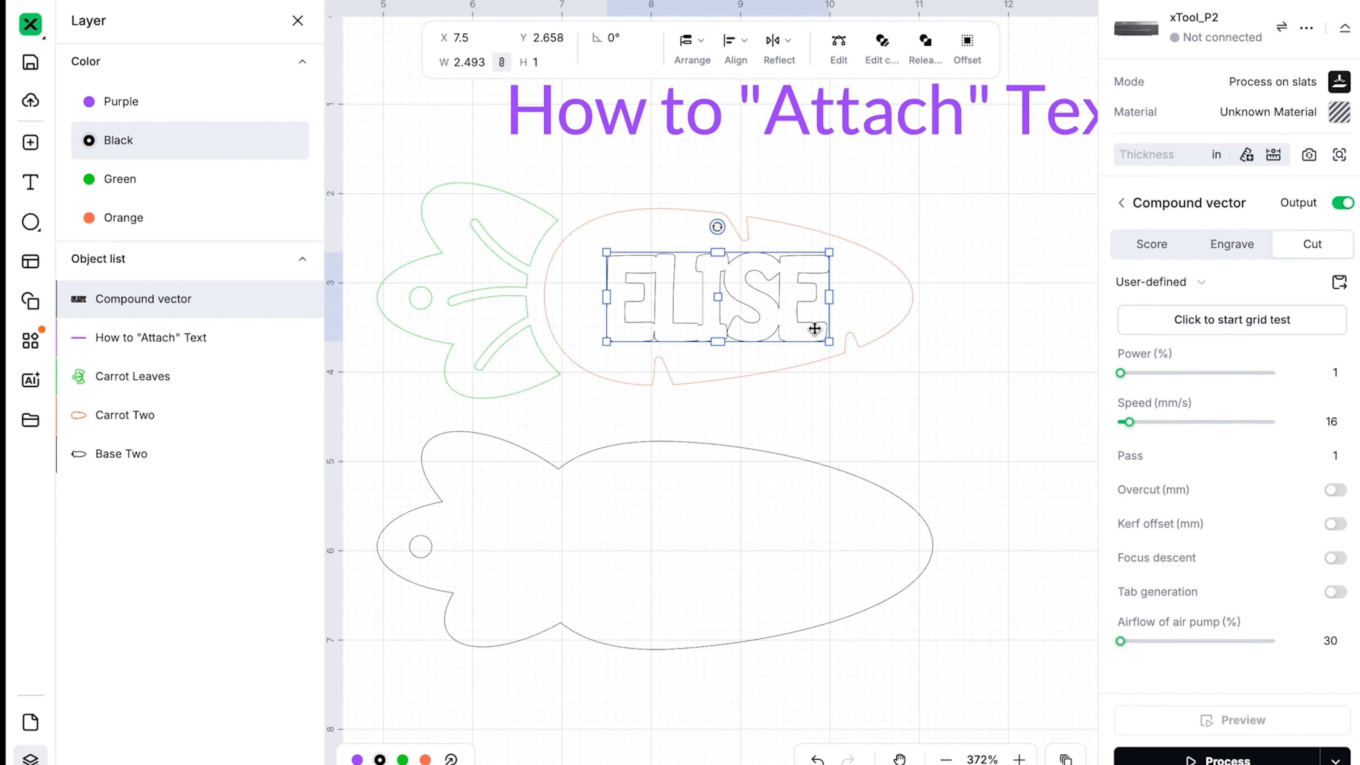
pyautogui.click(951, 413)
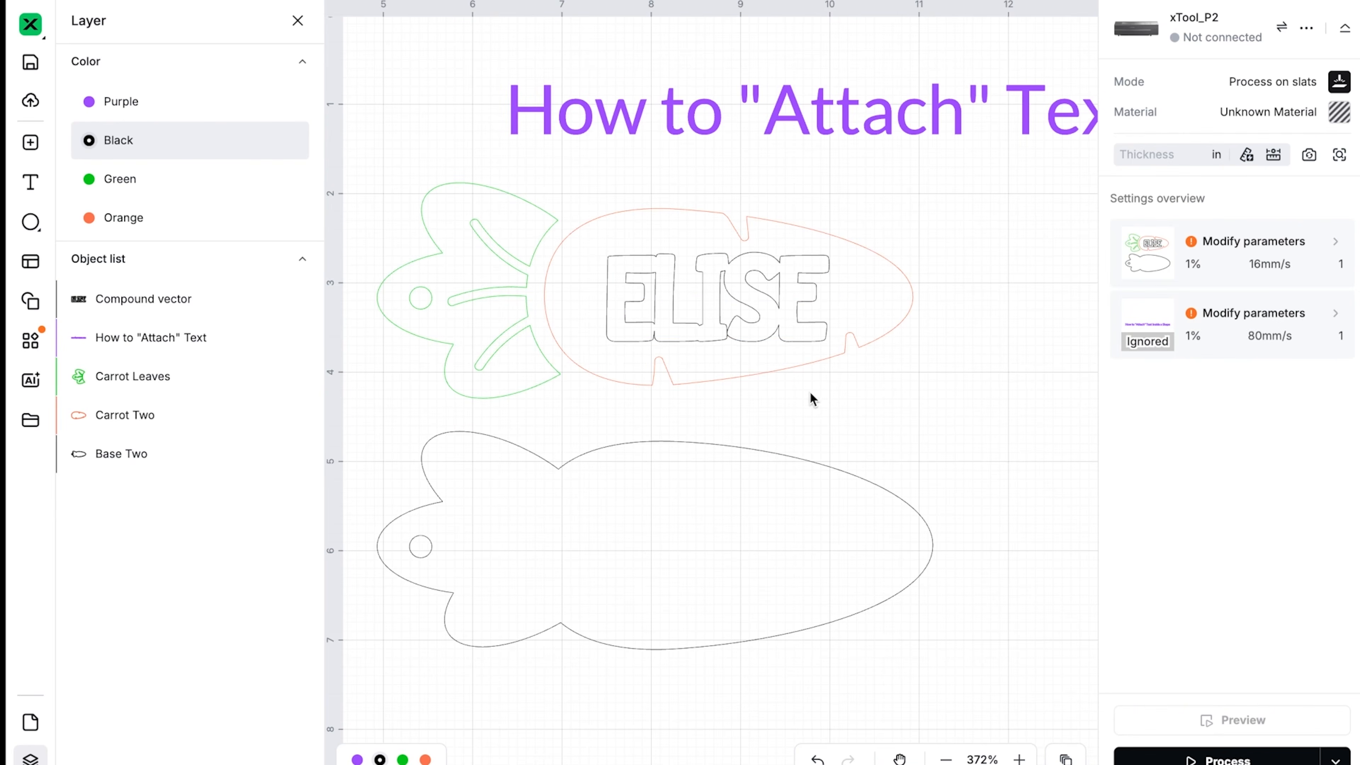
pyautogui.click(869, 469)
pyautogui.click(866, 408)
pyautogui.click(362, 300)
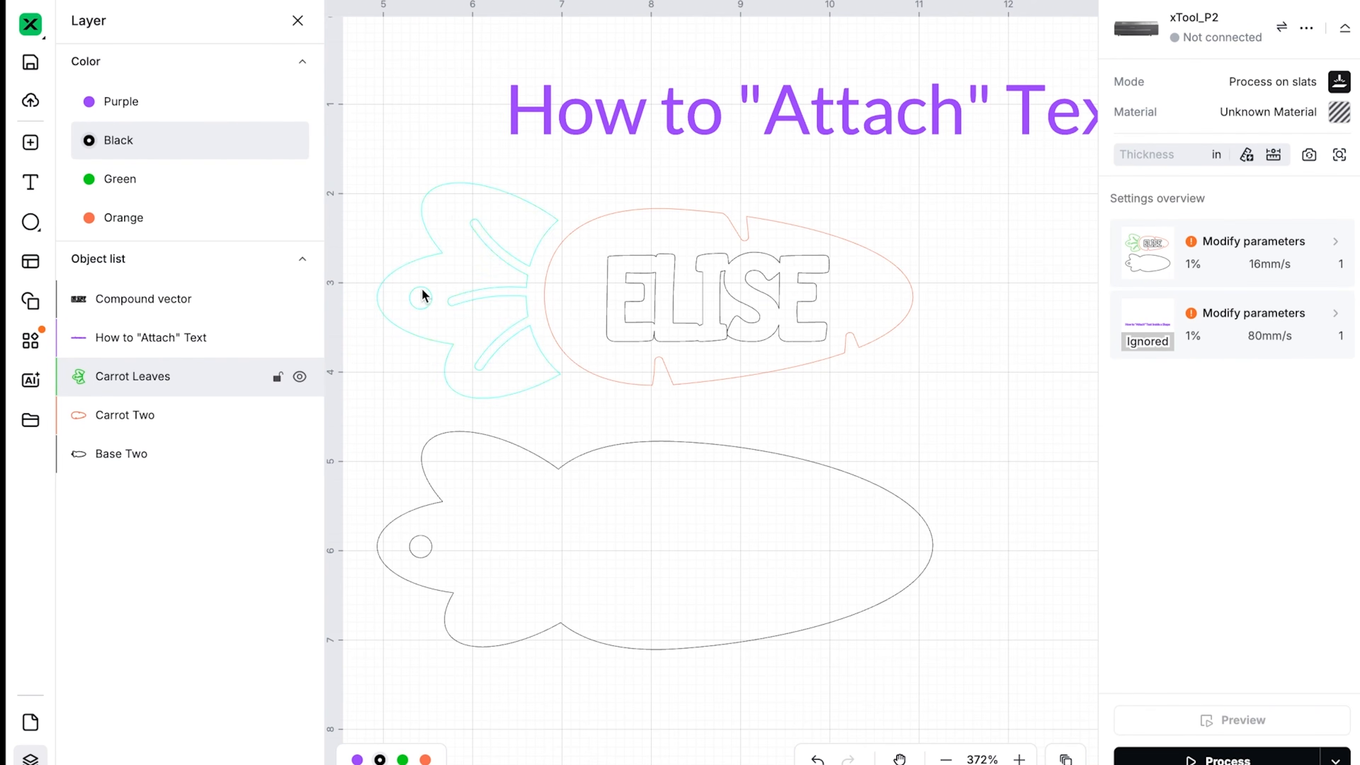
pyautogui.click(570, 285)
pyautogui.click(648, 313)
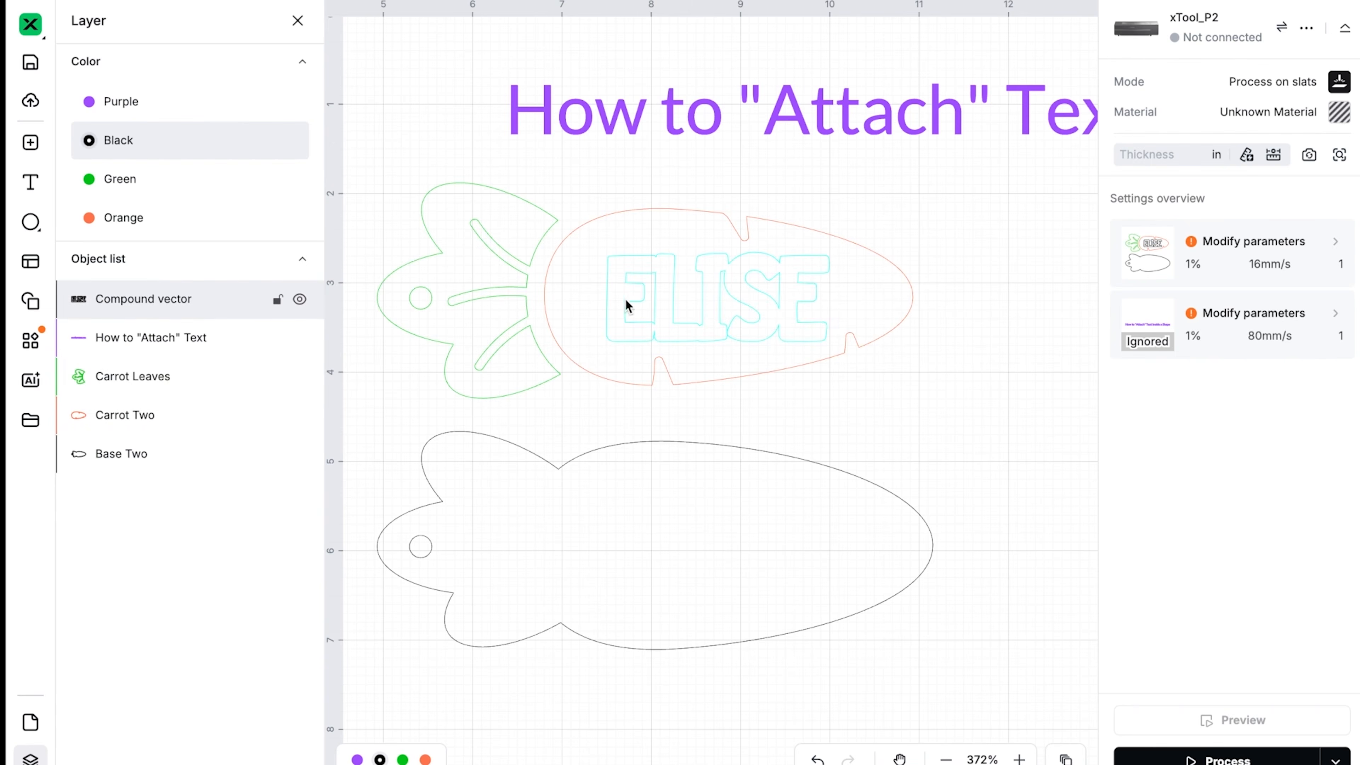
pyautogui.click(386, 538)
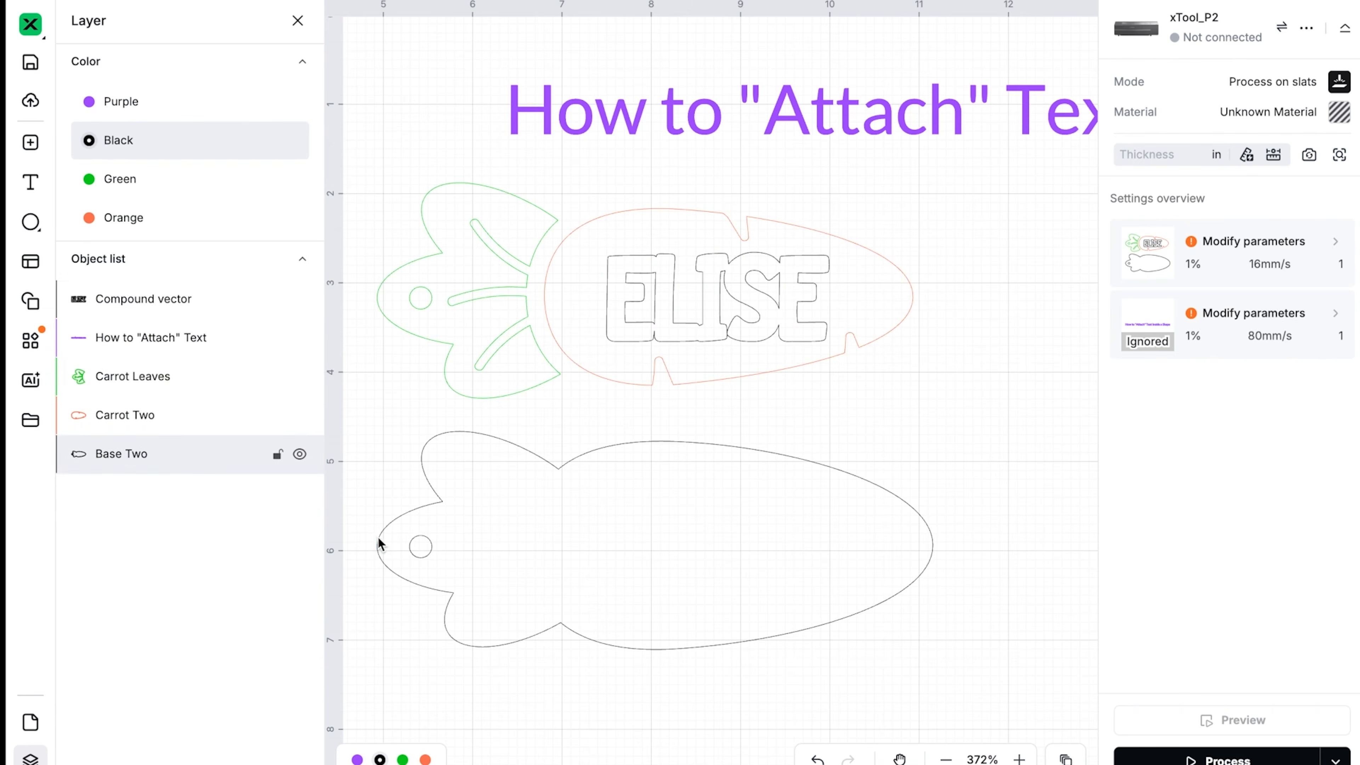
pyautogui.click(941, 440)
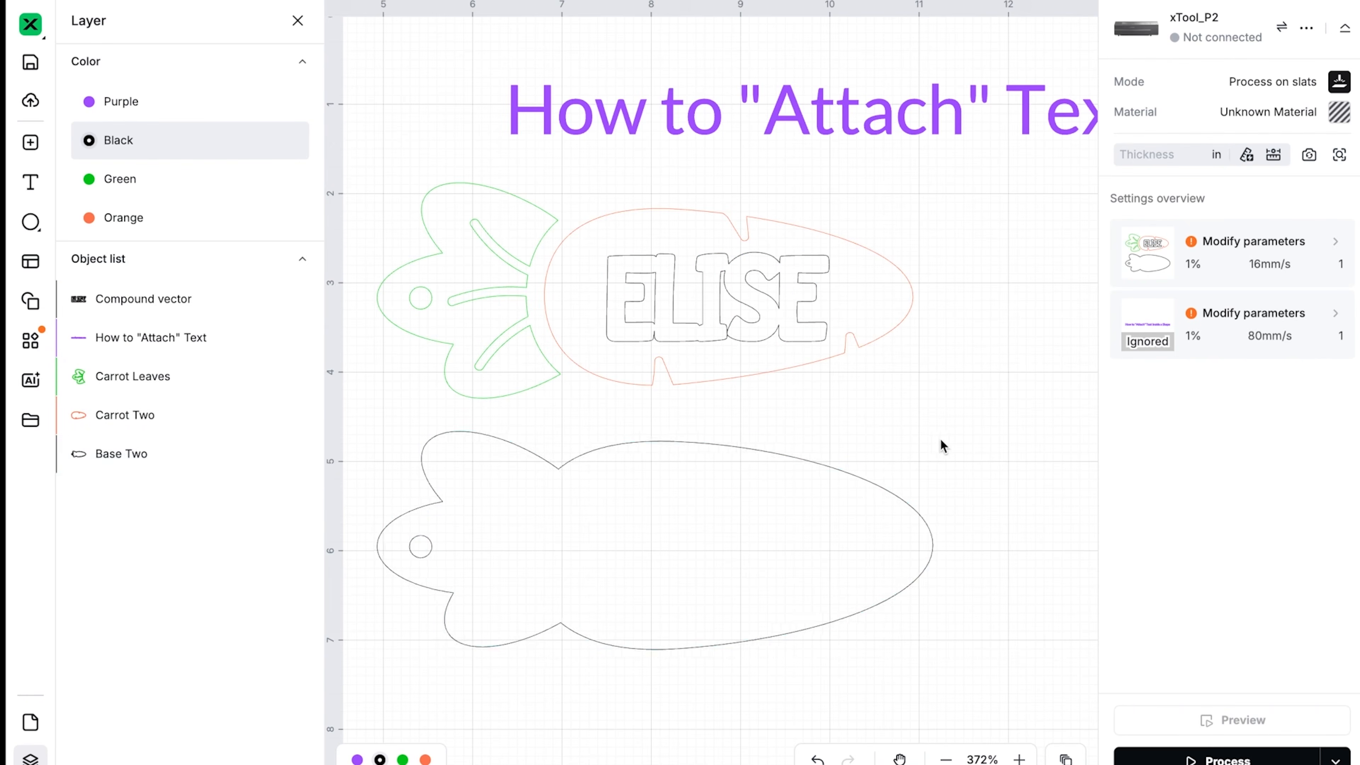
# Duplicate the united name and place the copy outside the carrot, beyond its upper right side
pyautogui.hscroll(3, 940, 438)
pyautogui.scroll(1, 940, 438)
pyautogui.click(743, 334)
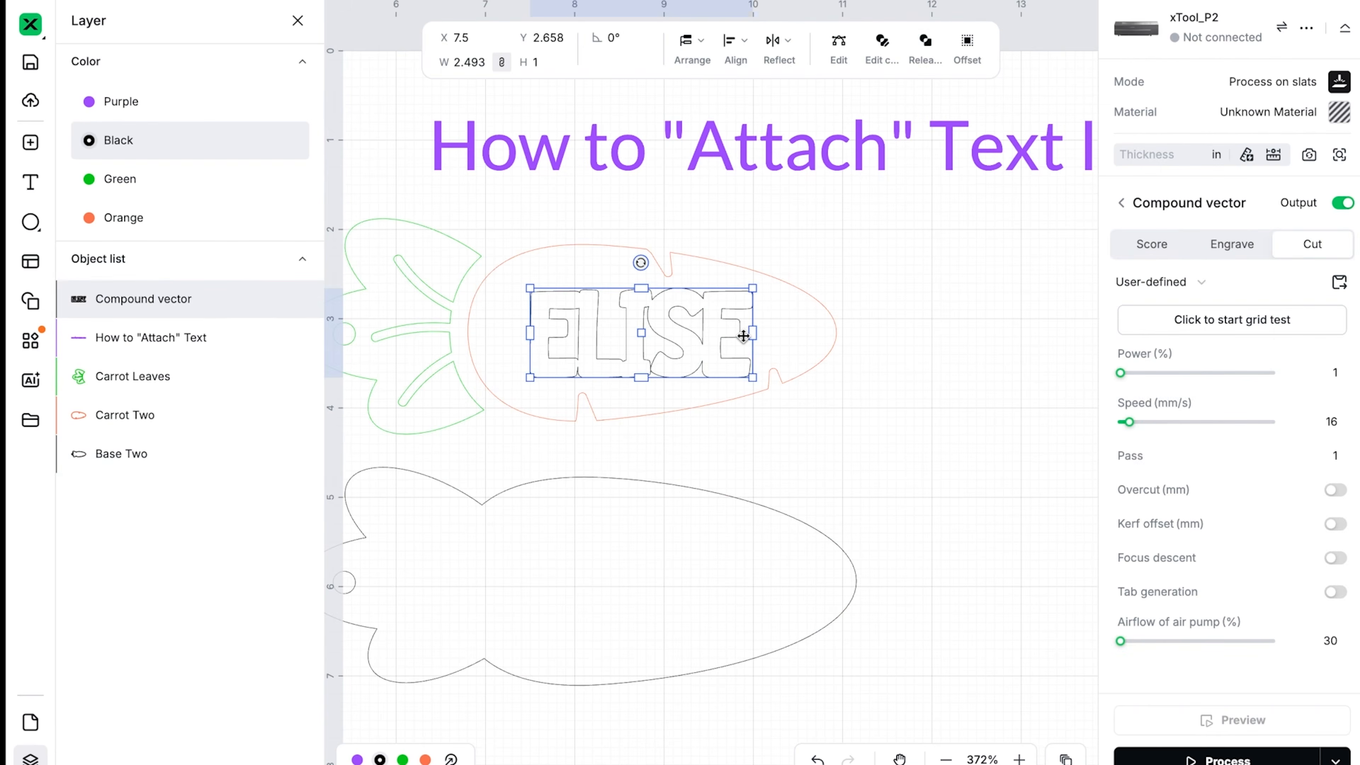
pyautogui.hotkey('ctrl', 'd')
pyautogui.moveTo(671, 346); pyautogui.dragTo(975, 252)
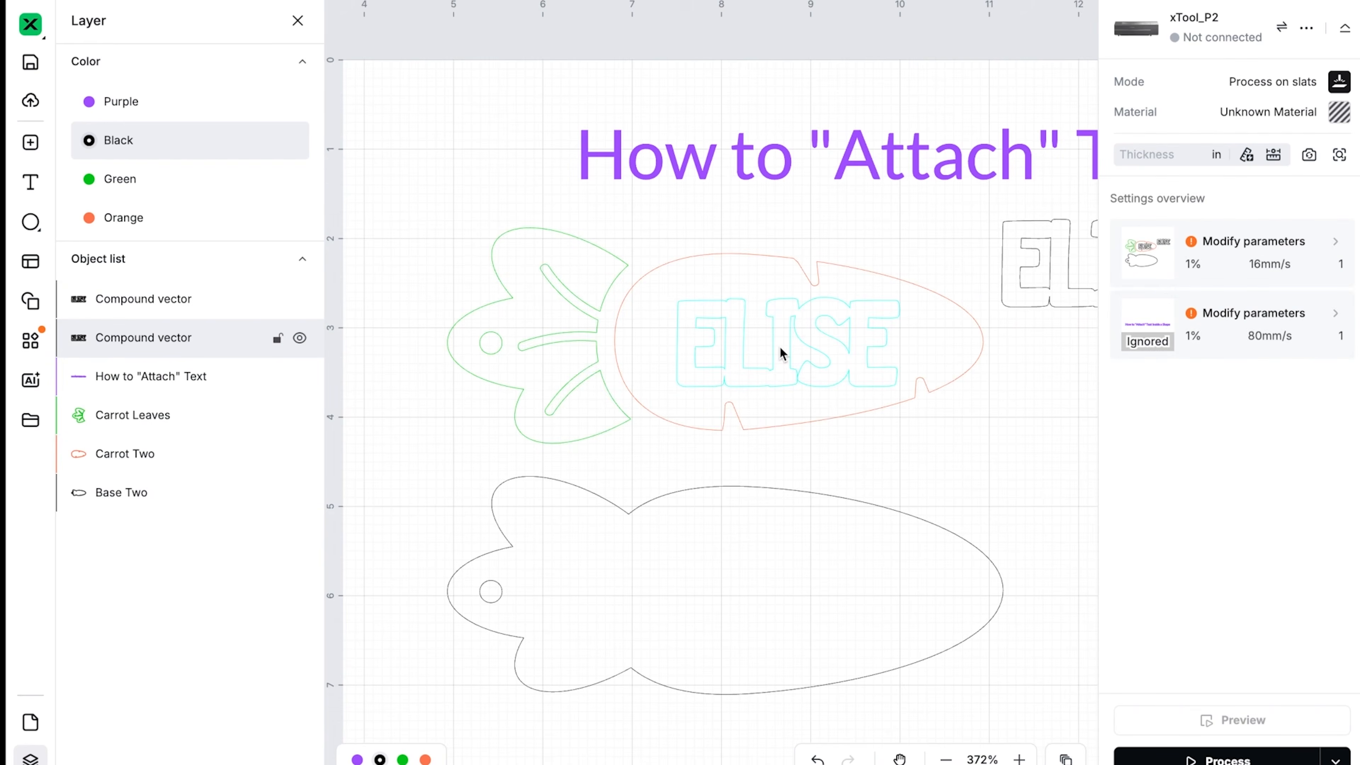
# Subtract the name inside the carrot from the carrot body and set the resulting shape to Engrave
pyautogui.click(782, 353)
pyautogui.keyDown('shift'); pyautogui.click(943, 335); pyautogui.keyUp('shift')
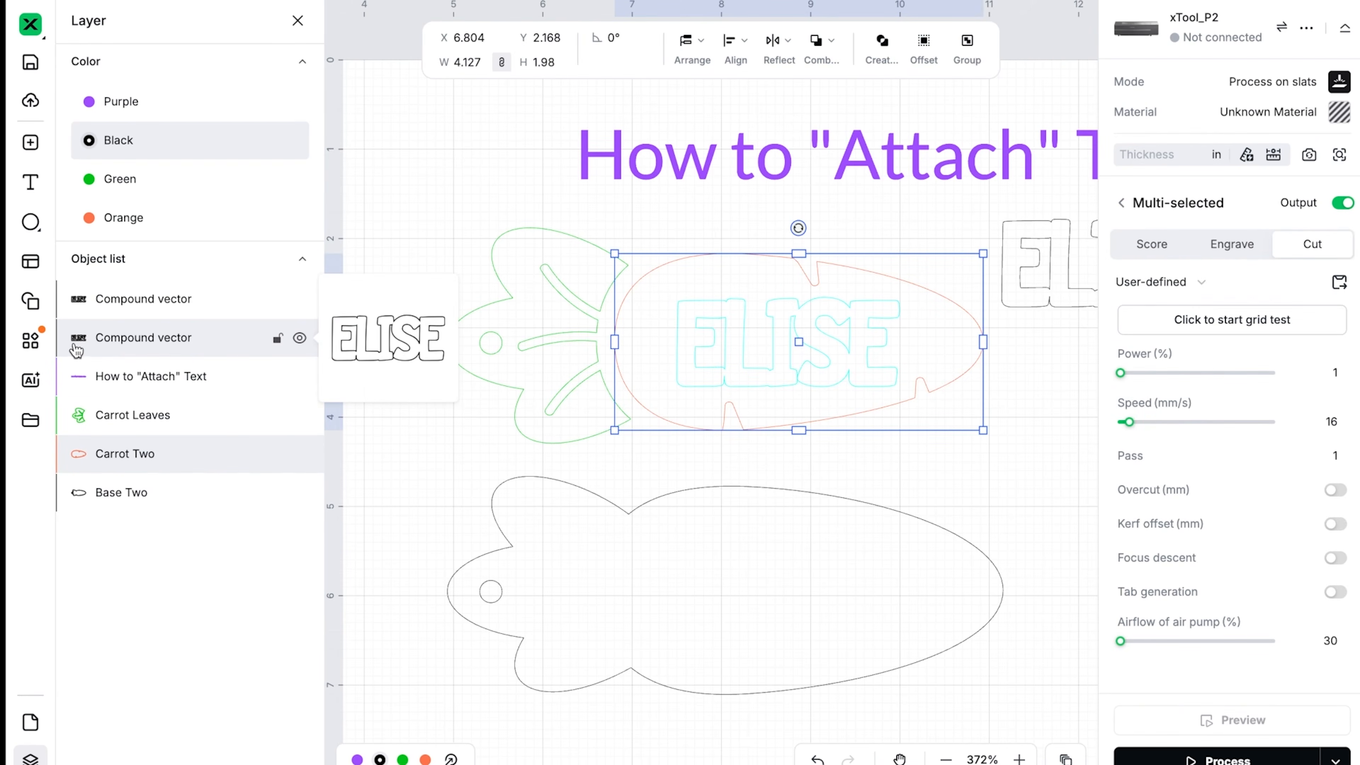
pyautogui.moveTo(146, 464)
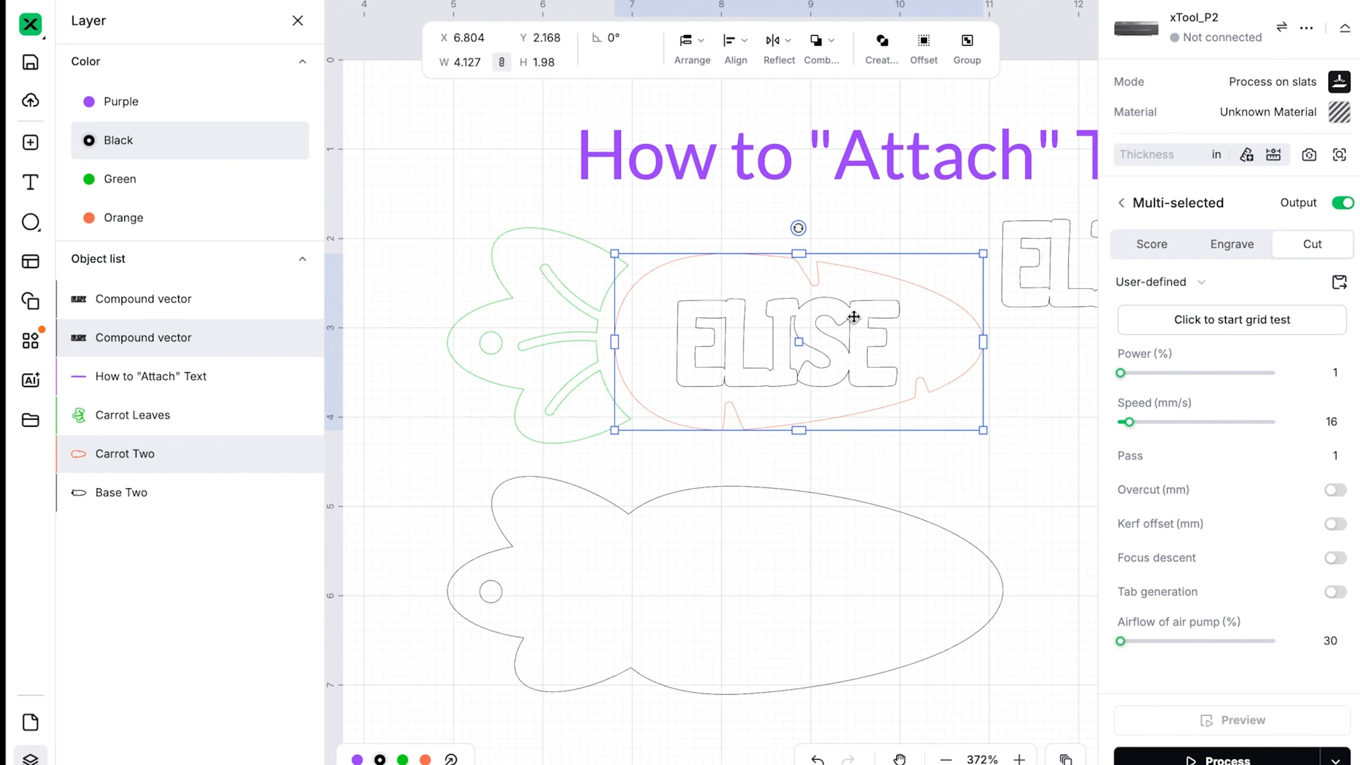
pyautogui.click(835, 61)
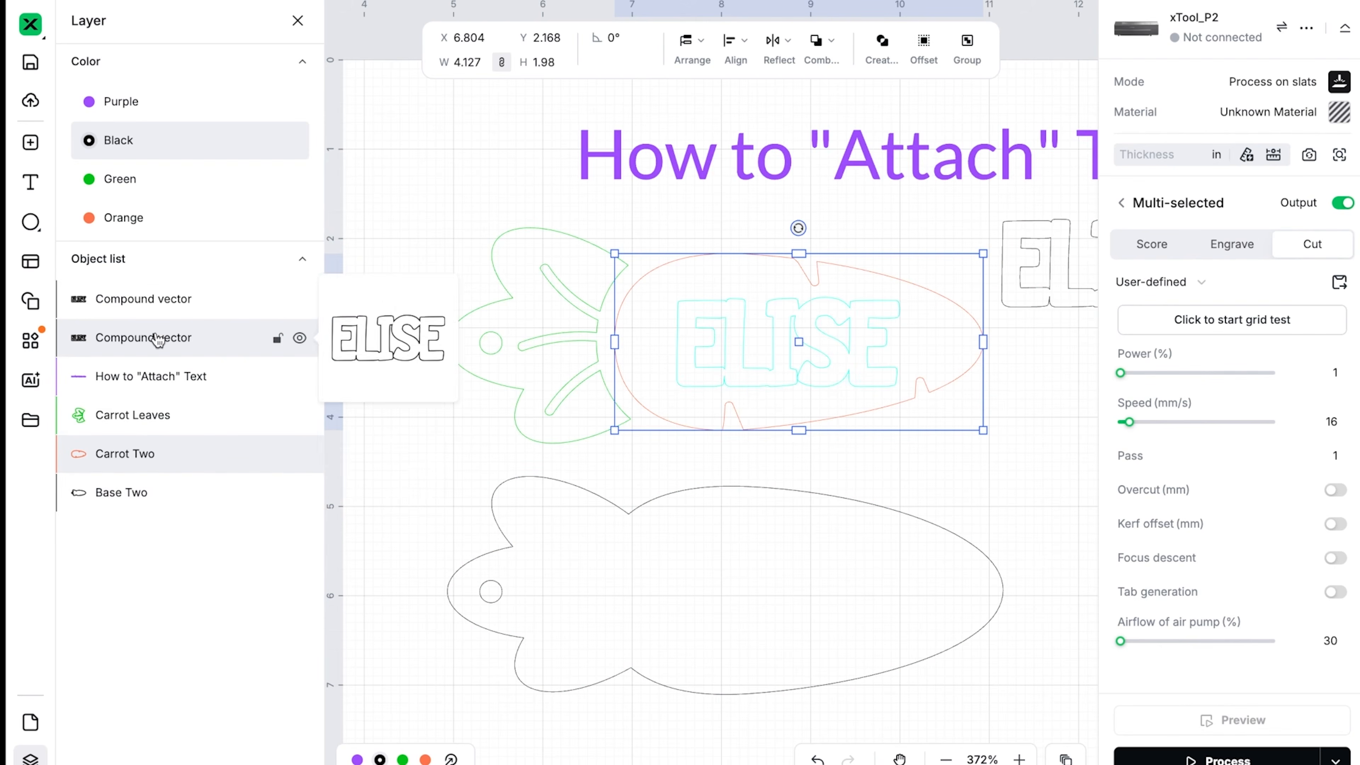
pyautogui.click(819, 53)
pyautogui.click(819, 160)
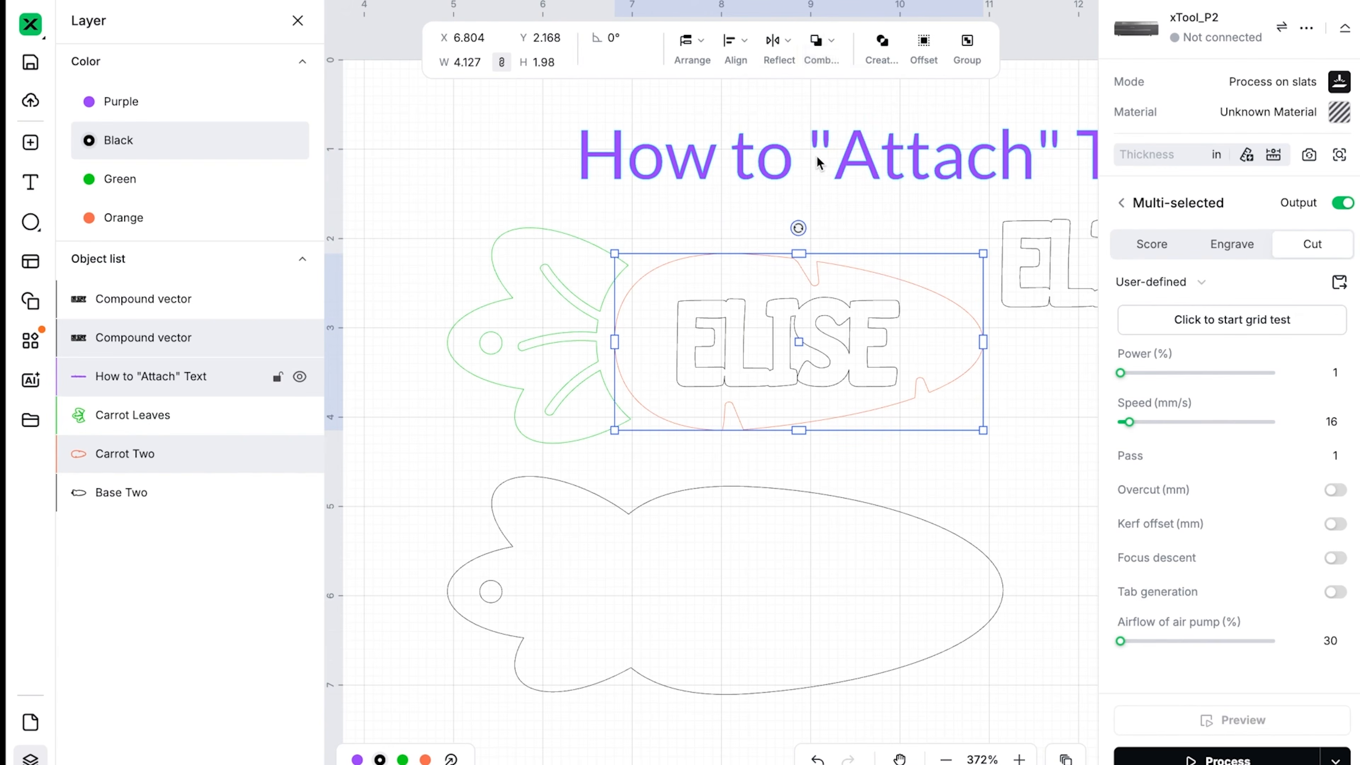
pyautogui.click(1207, 251)
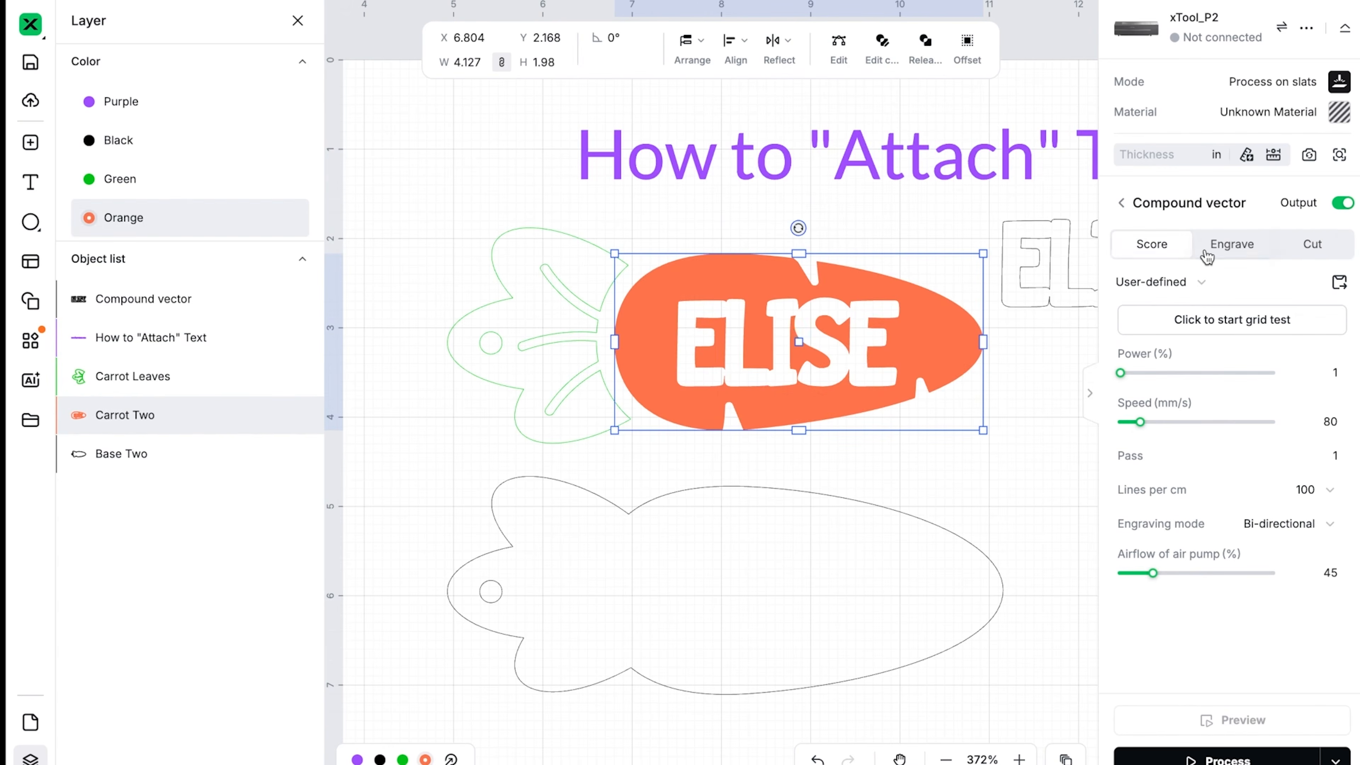
pyautogui.click(1052, 454)
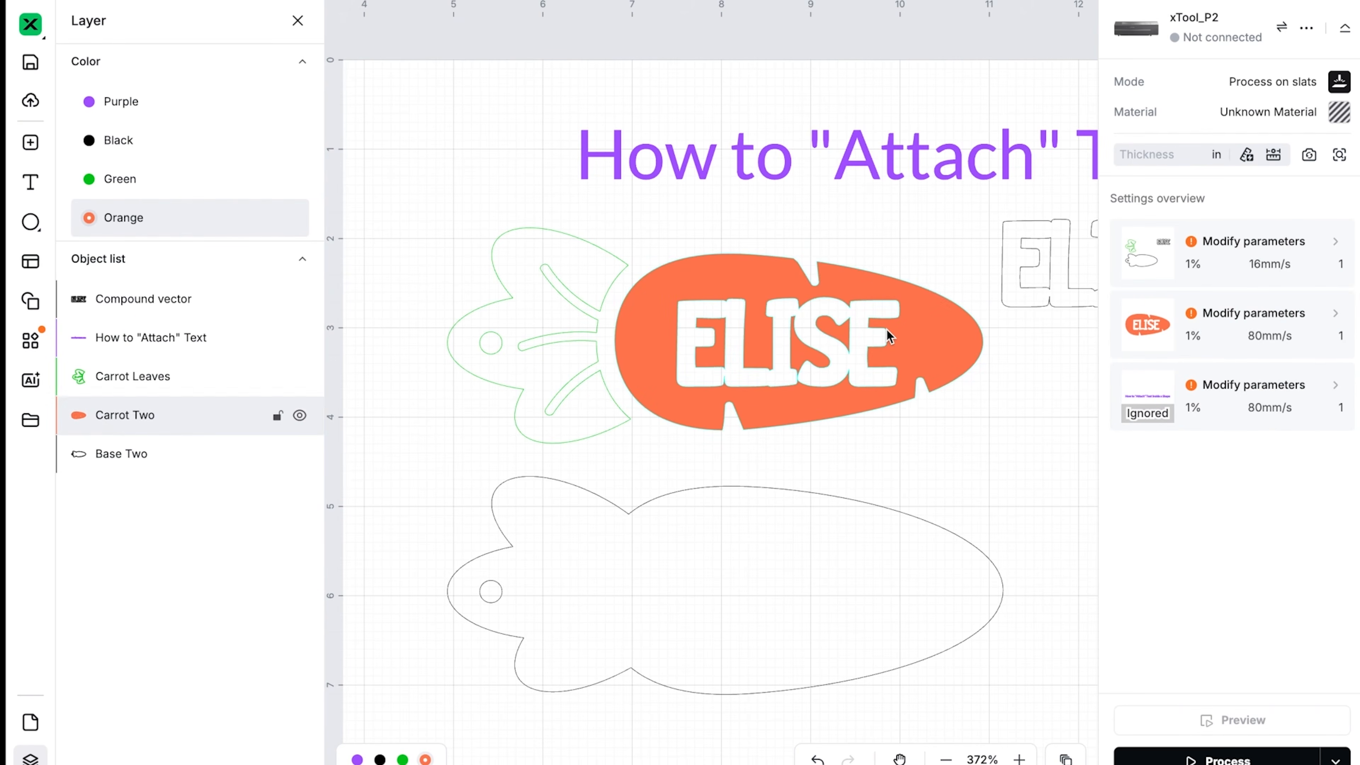
# Move the spare name copy closer to the carrot, to X 10.721 and Y 1.668 in, and compare it with the cut-out
pyautogui.moveTo(1020, 255); pyautogui.dragTo(978, 243)
pyautogui.moveTo(977, 474); pyautogui.dragTo(902, 471)
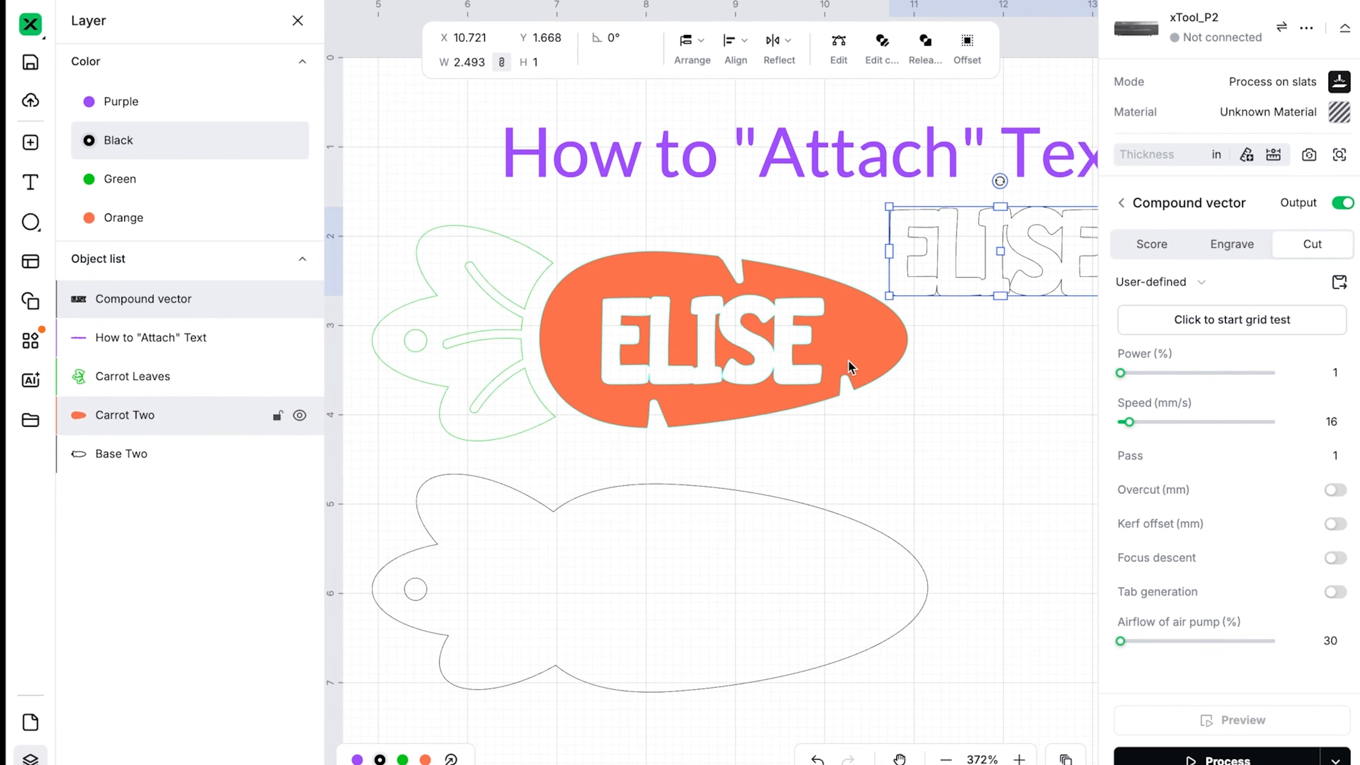
pyautogui.click(648, 332)
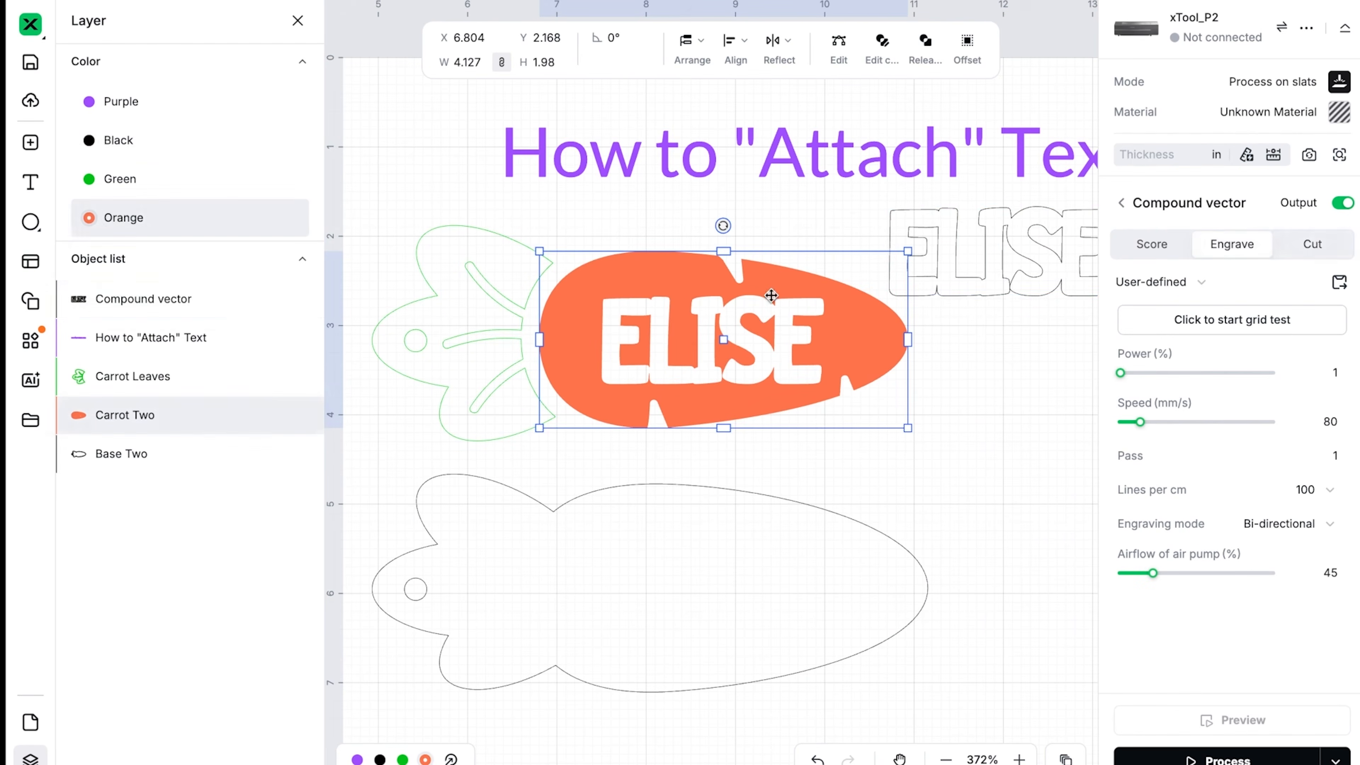
pyautogui.click(978, 244)
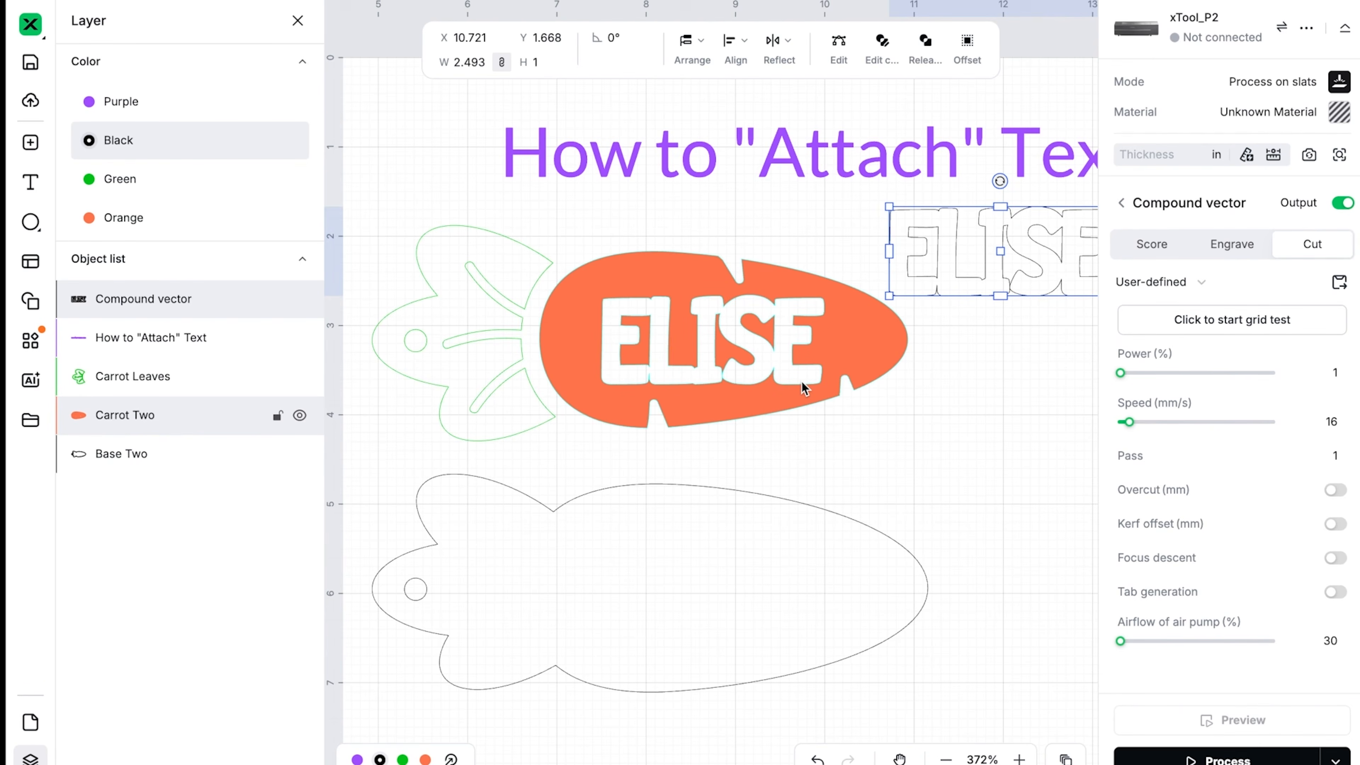
pyautogui.hscroll(3, 802, 381)
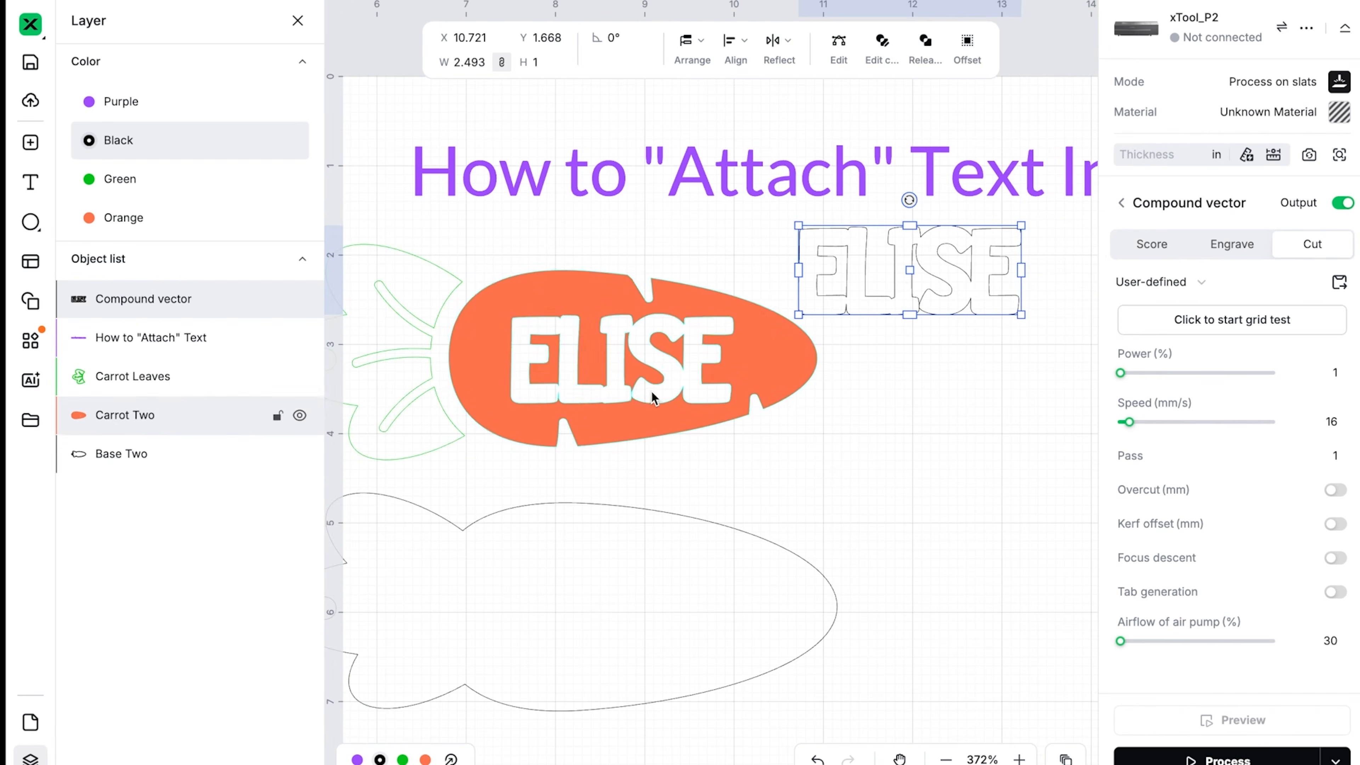
# Set the carrot with the name cut-out, the leaves, the base and the spare name copy all to Cut
pyautogui.click(1023, 428)
pyautogui.moveTo(1015, 437); pyautogui.dragTo(388, 343)
pyautogui.click(1071, 328)
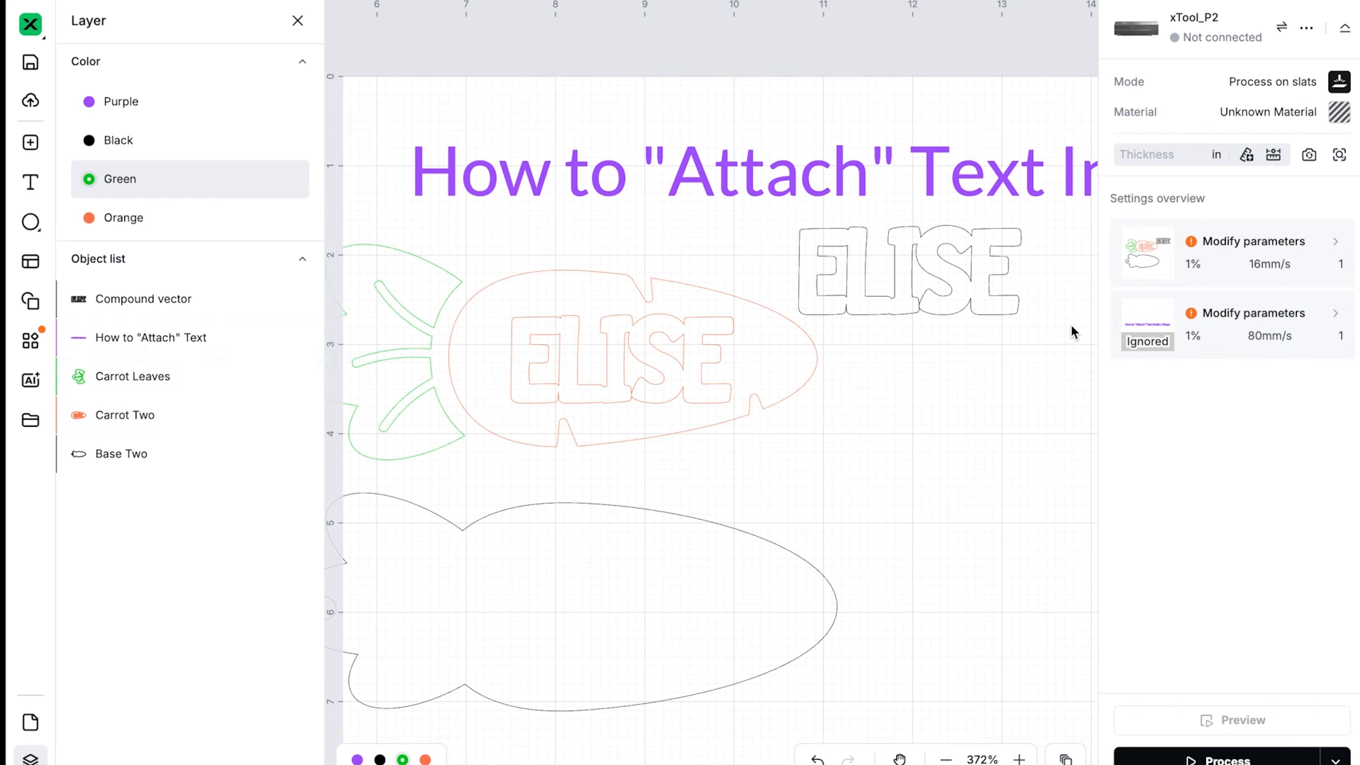
pyautogui.click(1020, 182)
pyautogui.moveTo(1063, 251); pyautogui.dragTo(423, 645)
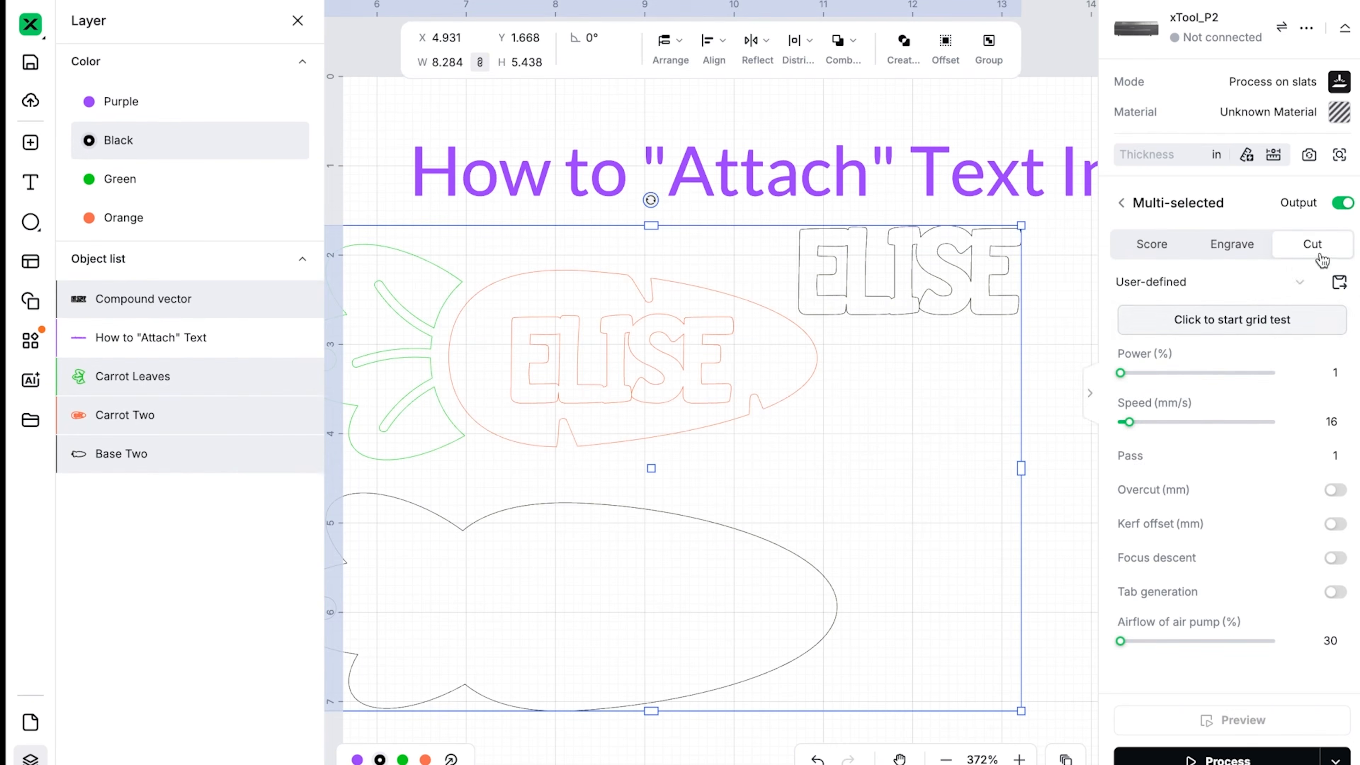
pyautogui.click(1064, 351)
# Move the spare name copy beside the pointed end of the base, to X 11.326 and Y 5.385 in
pyautogui.scroll(-2, 1053, 360)
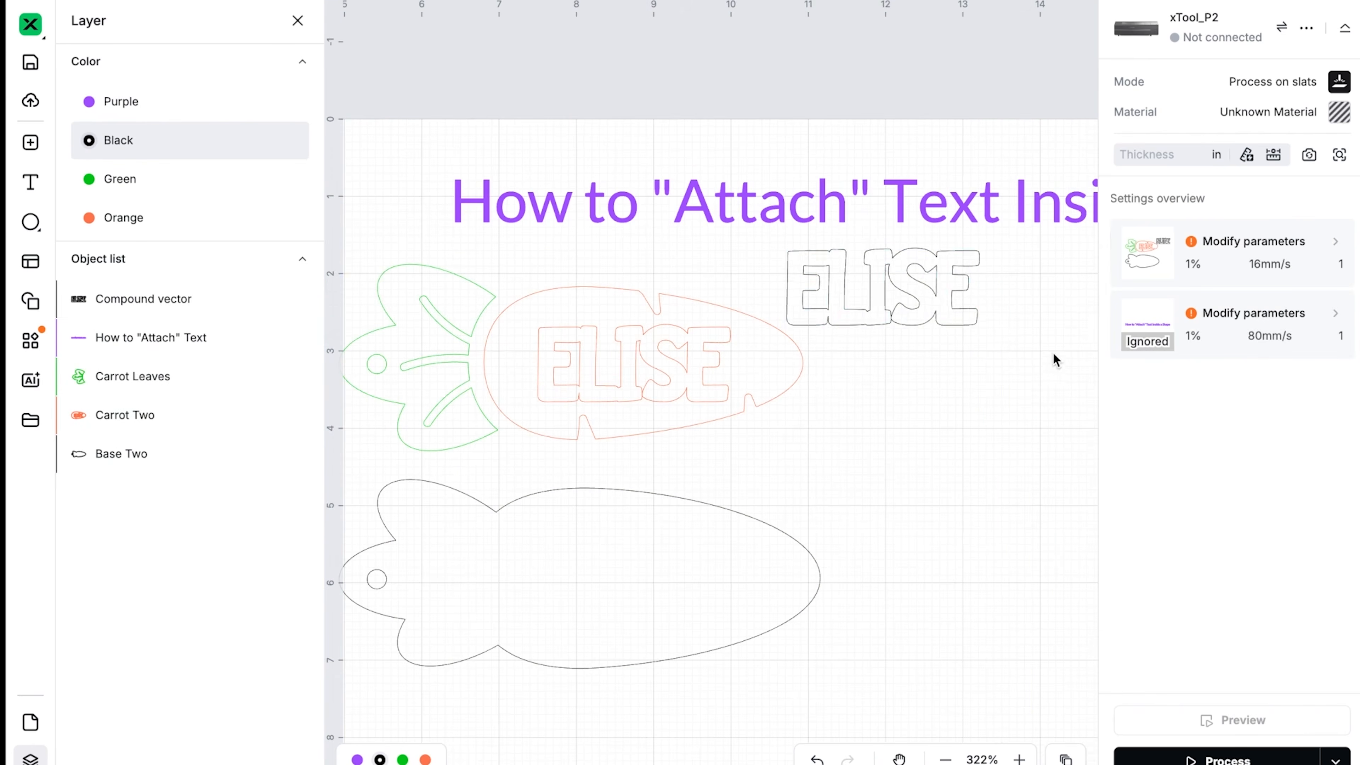
pyautogui.click(898, 274)
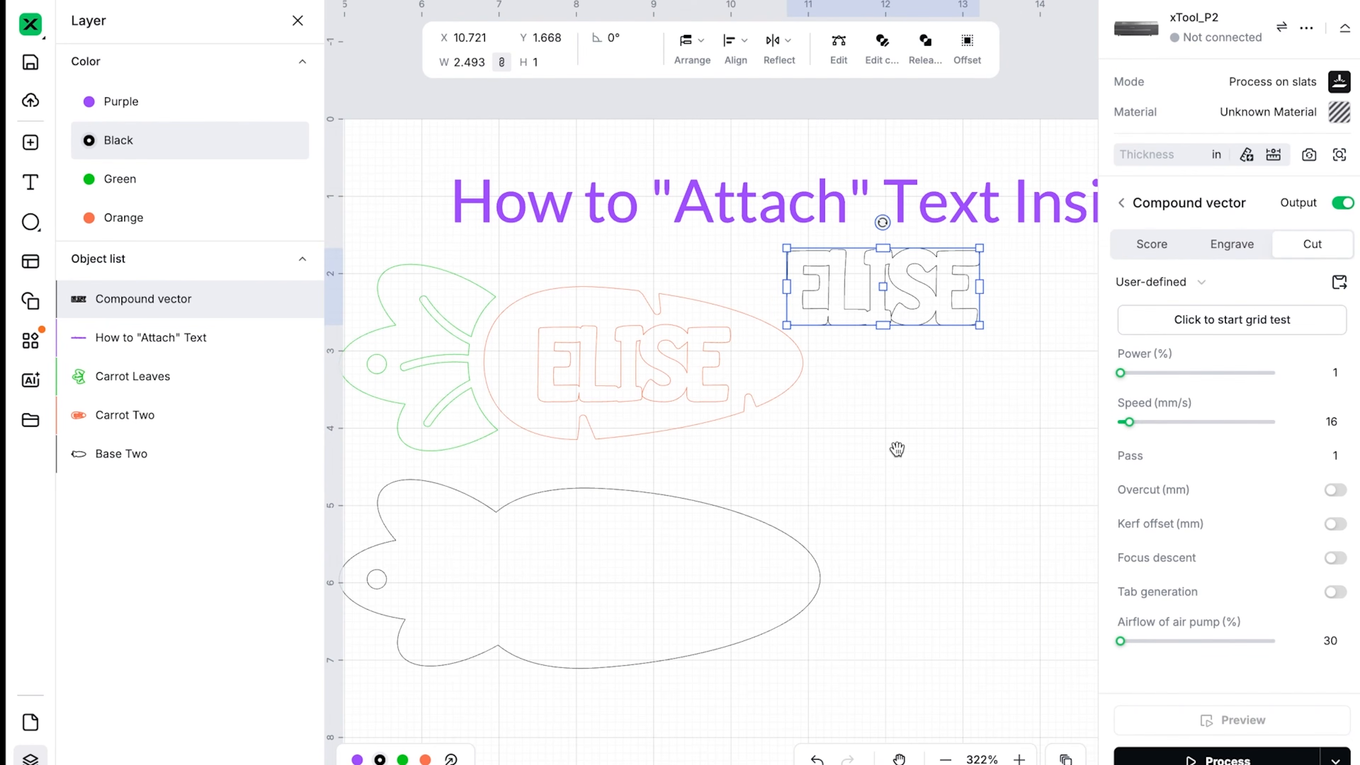
pyautogui.moveTo(909, 303); pyautogui.dragTo(930, 512)
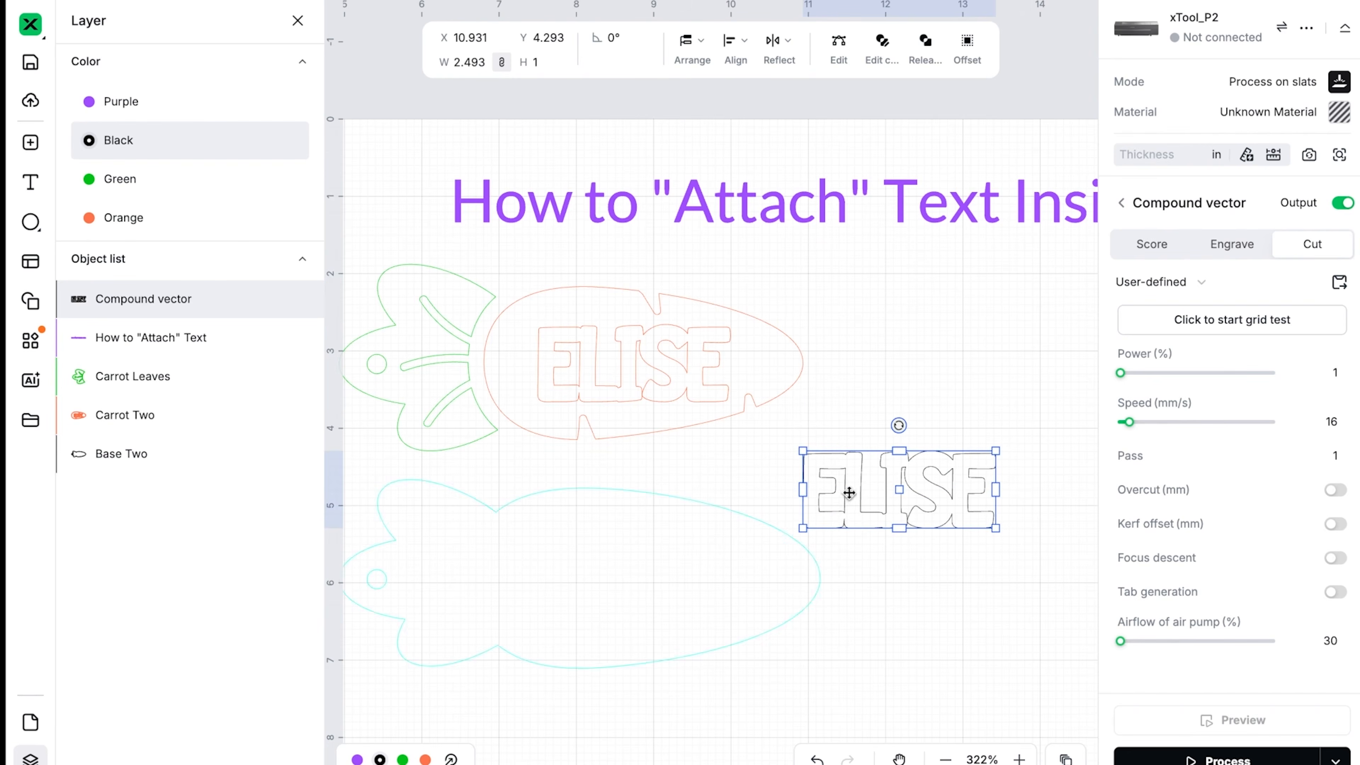
pyautogui.moveTo(813, 513); pyautogui.dragTo(903, 521)
pyautogui.moveTo(886, 631); pyautogui.dragTo(897, 566)
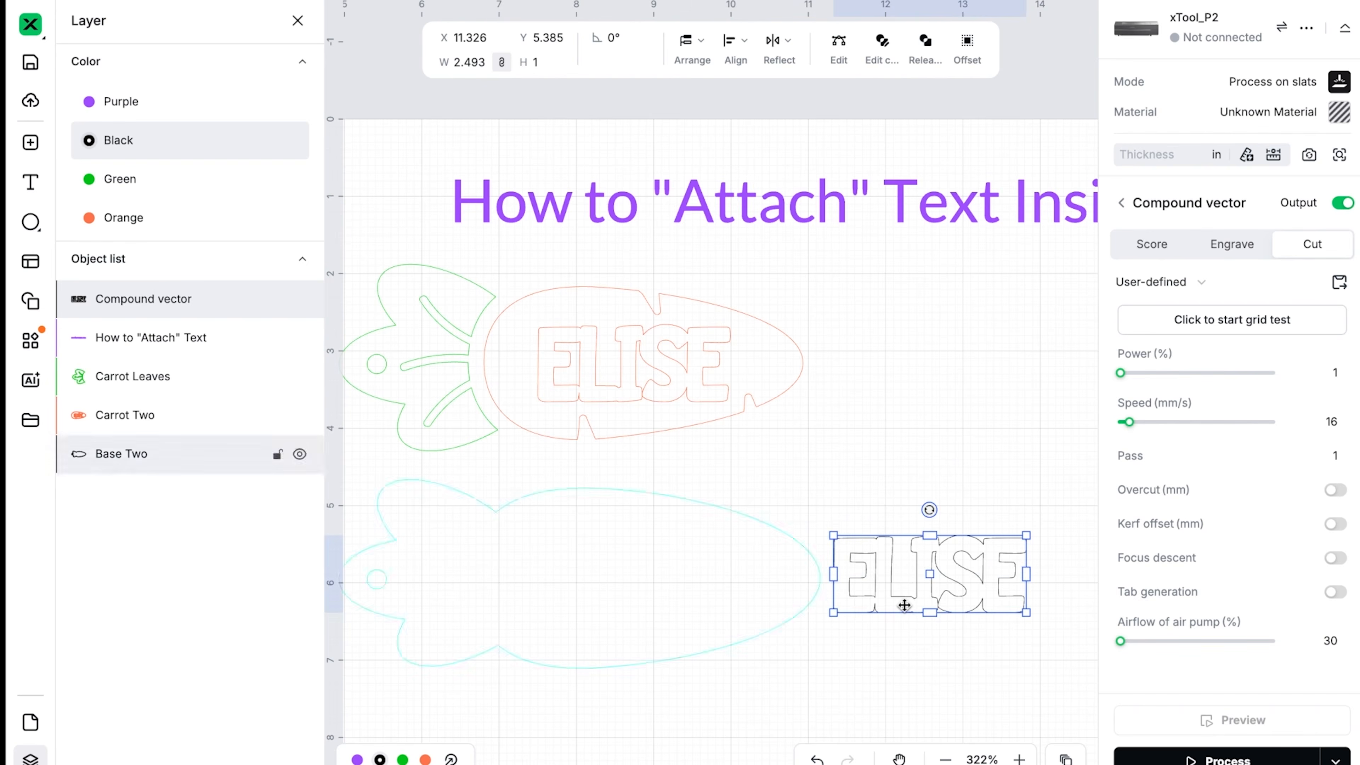
pyautogui.click(833, 483)
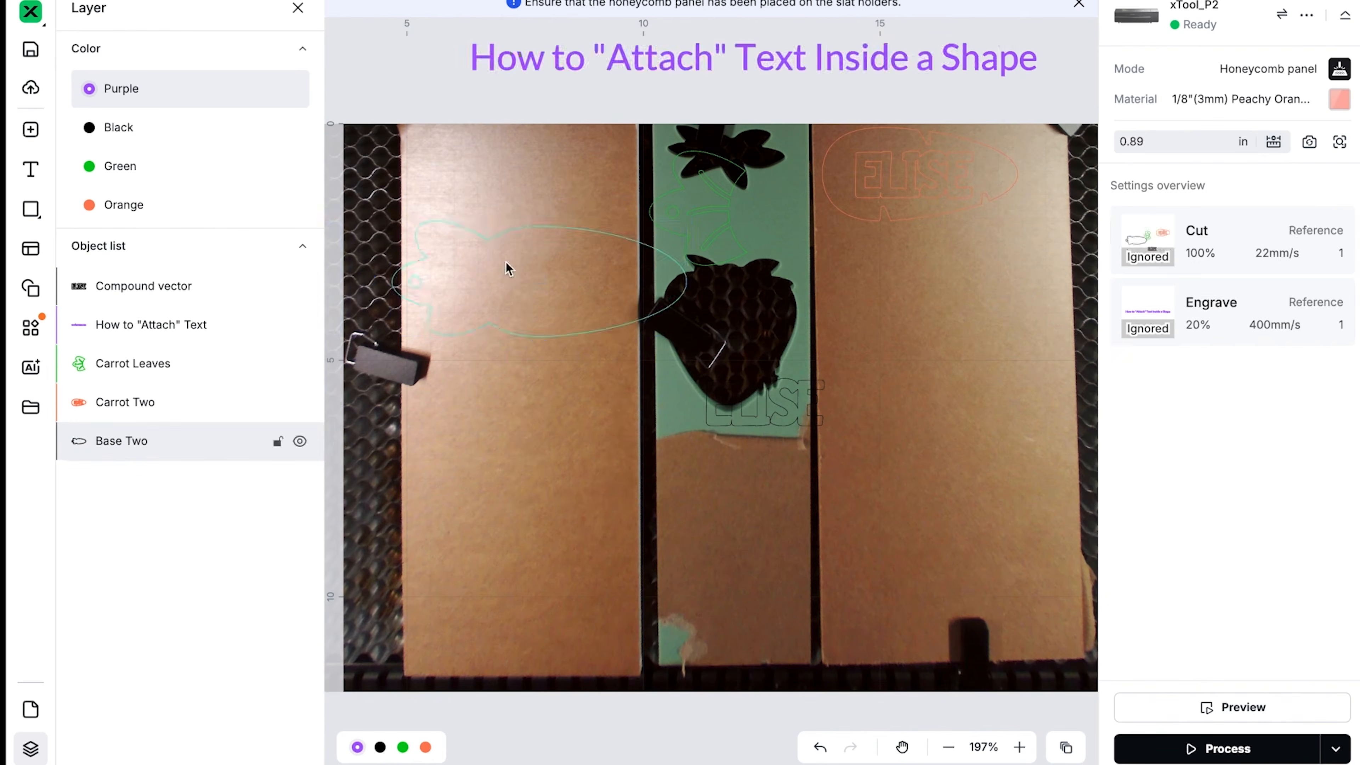
# Stand the carrot base upright on the left board and move the leaves onto the middle board at X 10.414, Y 0.118 in
pyautogui.click(540, 257)
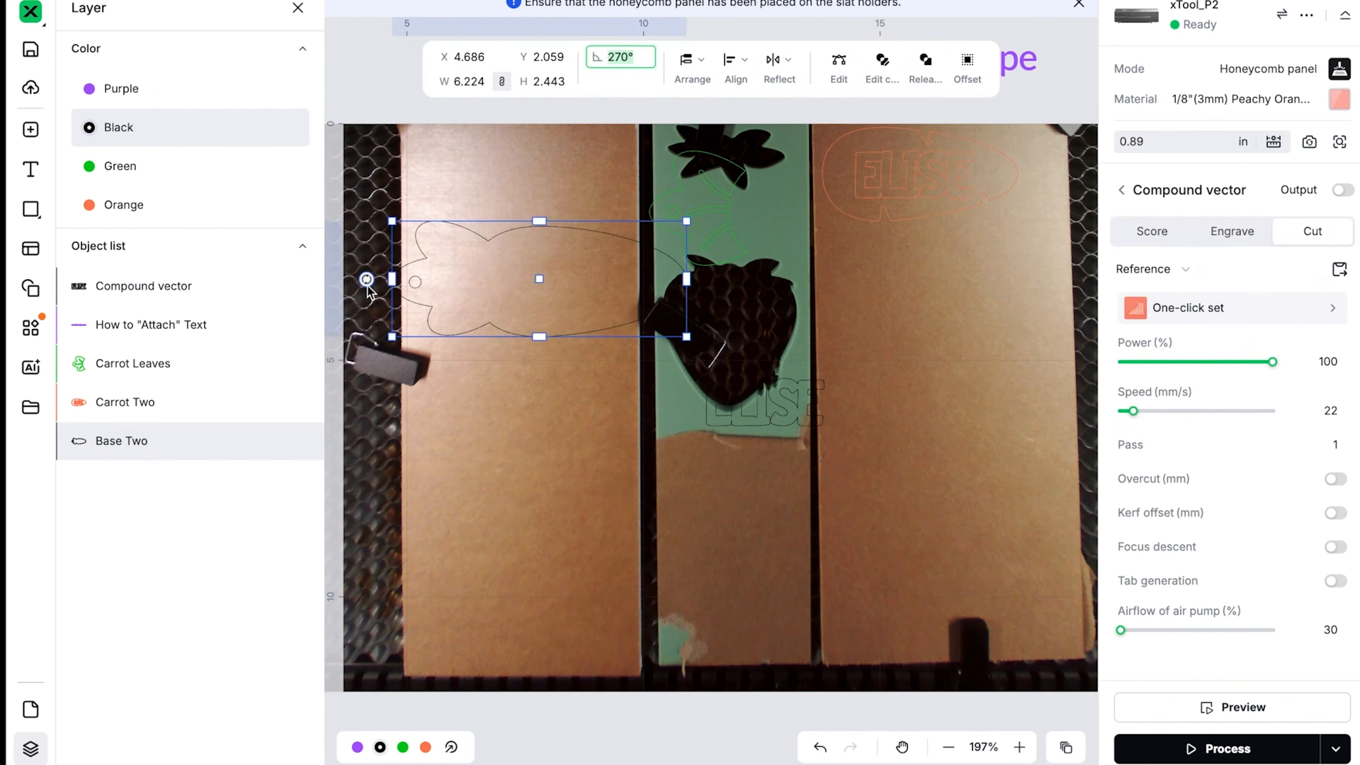
pyautogui.moveTo(547, 245); pyautogui.dragTo(584, 245)
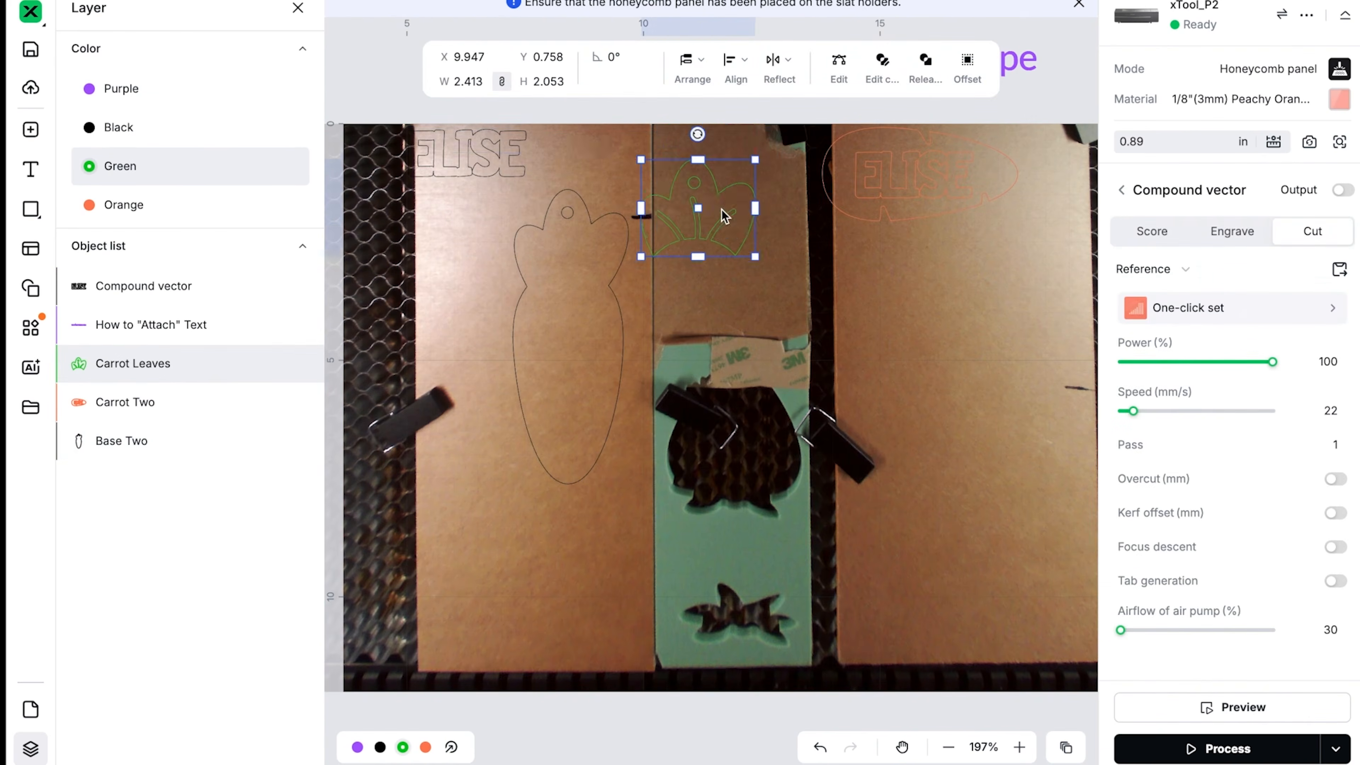
pyautogui.moveTo(722, 213); pyautogui.dragTo(745, 188)
pyautogui.press('super+equal')
pyautogui.press('super+equal')
pyautogui.press('super+equal')
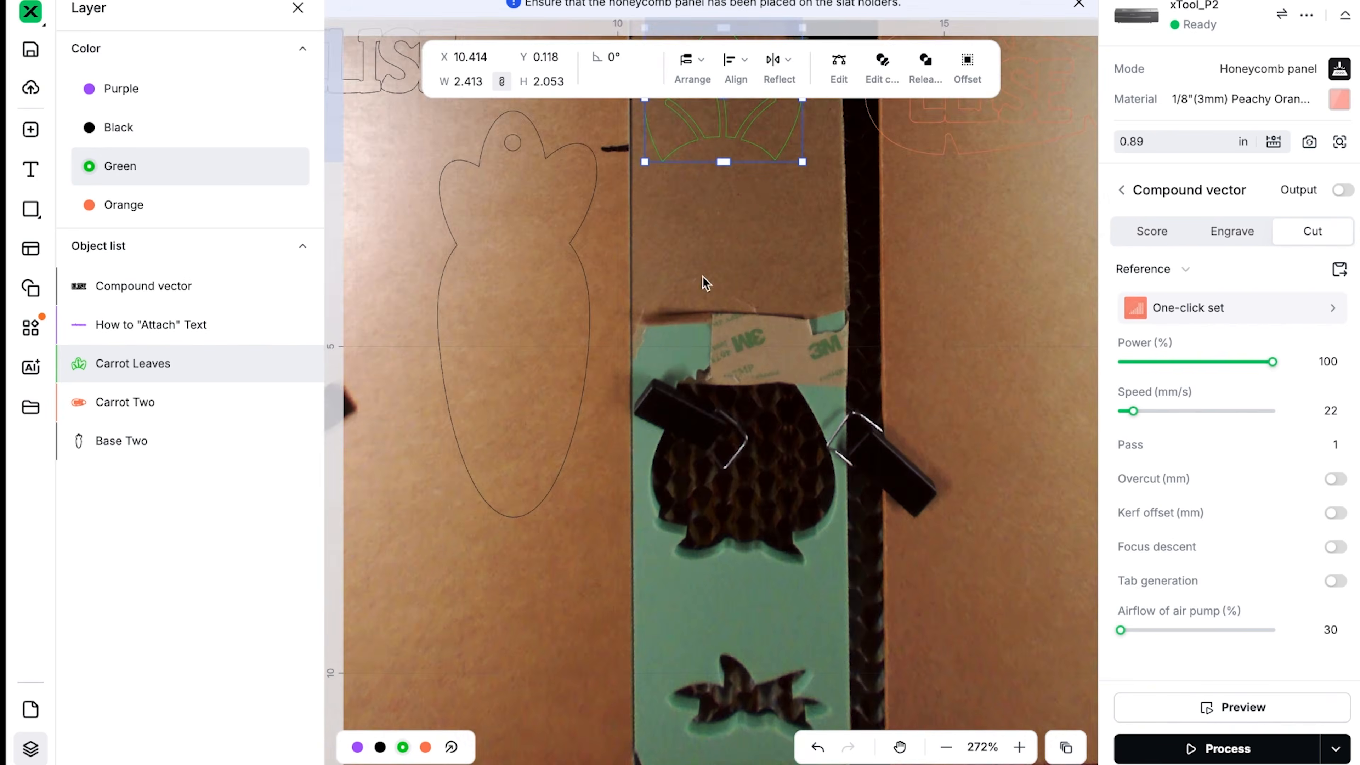
pyautogui.moveTo(695, 298); pyautogui.dragTo(684, 439)
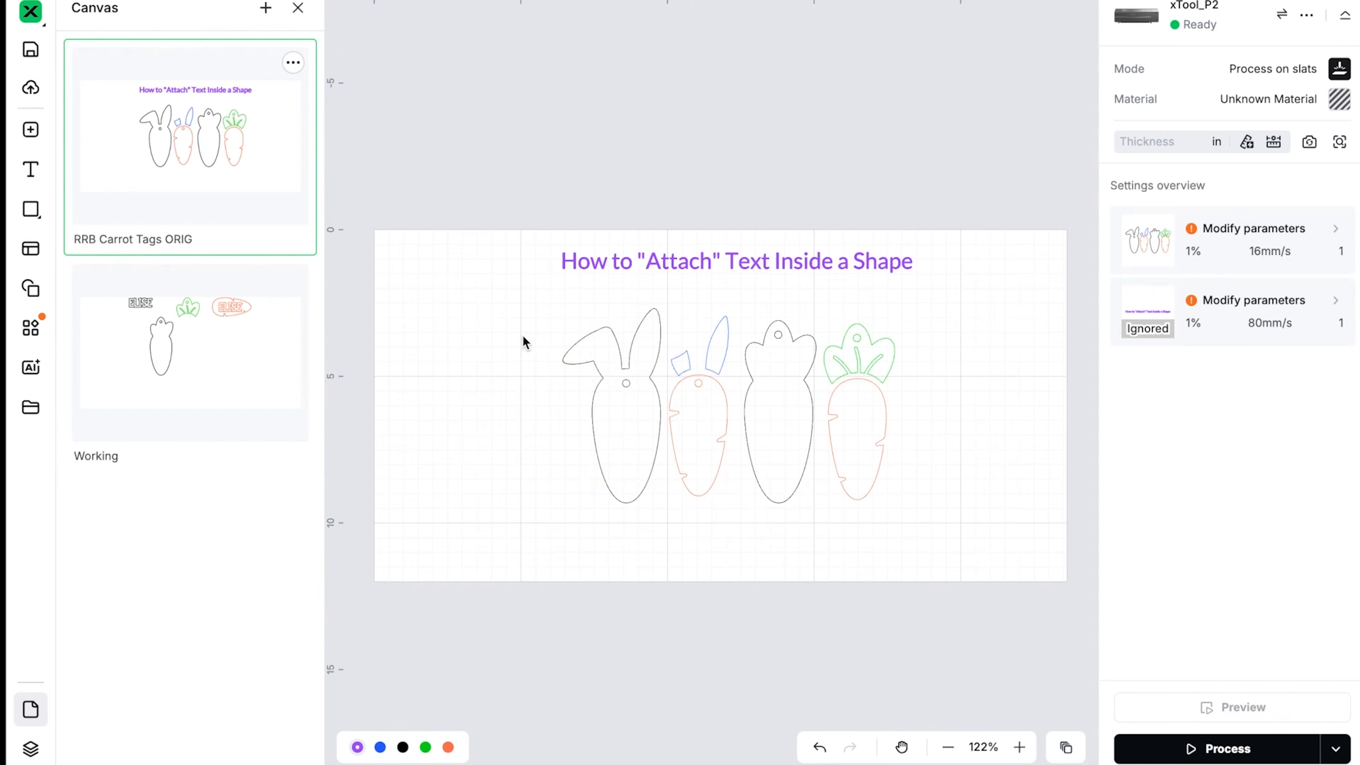
# Copy the bunny-eared tag's base and layered parts from the RRB Carrot Tags ORIG canvas into the Working canvas
pyautogui.moveTo(518, 312); pyautogui.dragTo(716, 496)
pyautogui.press('super+c')
pyautogui.click(263, 401)
pyautogui.press('super+v')
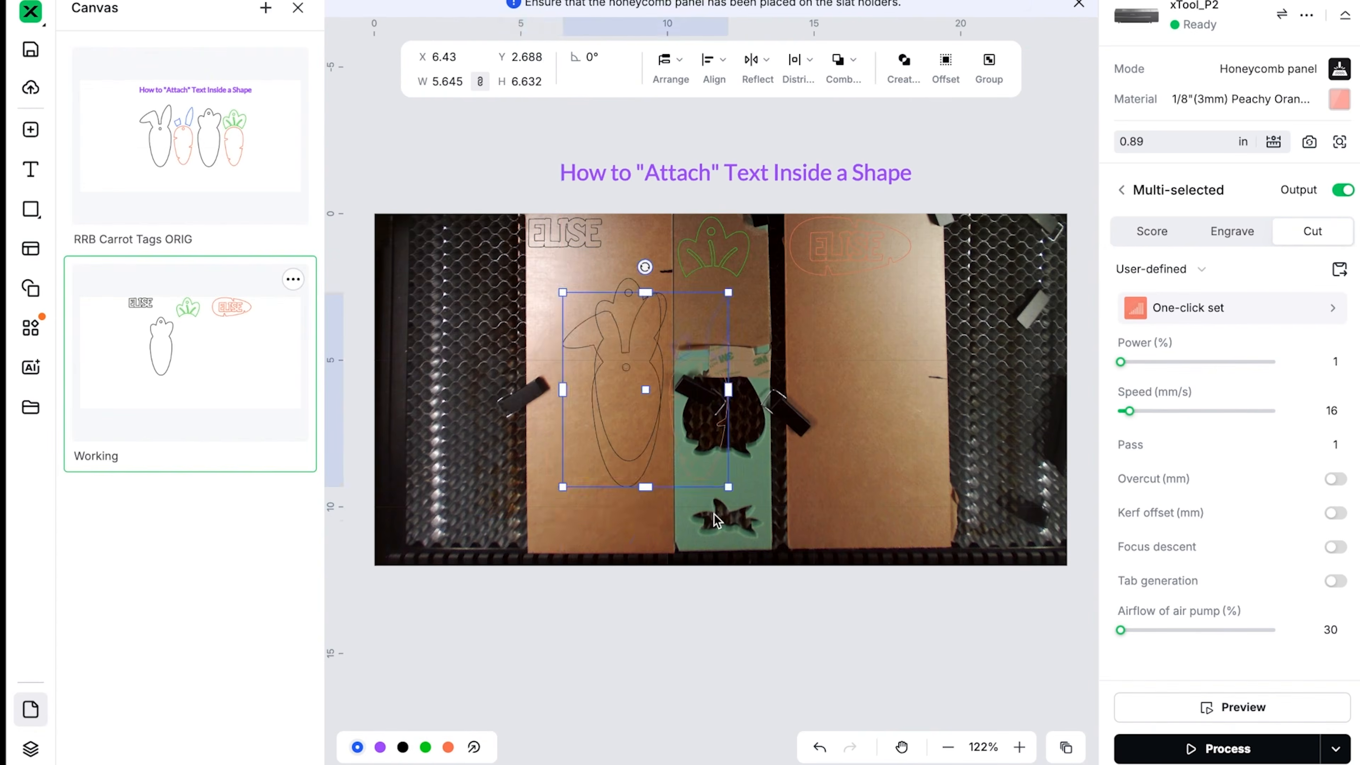
# Set the pasted bunny parts aside below the boards, then place the bunny base upside down on the left board beside the carrot base
pyautogui.moveTo(653, 458); pyautogui.dragTo(569, 716)
pyautogui.click(486, 696)
pyautogui.moveTo(558, 658); pyautogui.dragTo(583, 460)
pyautogui.moveTo(552, 326); pyautogui.dragTo(545, 571)
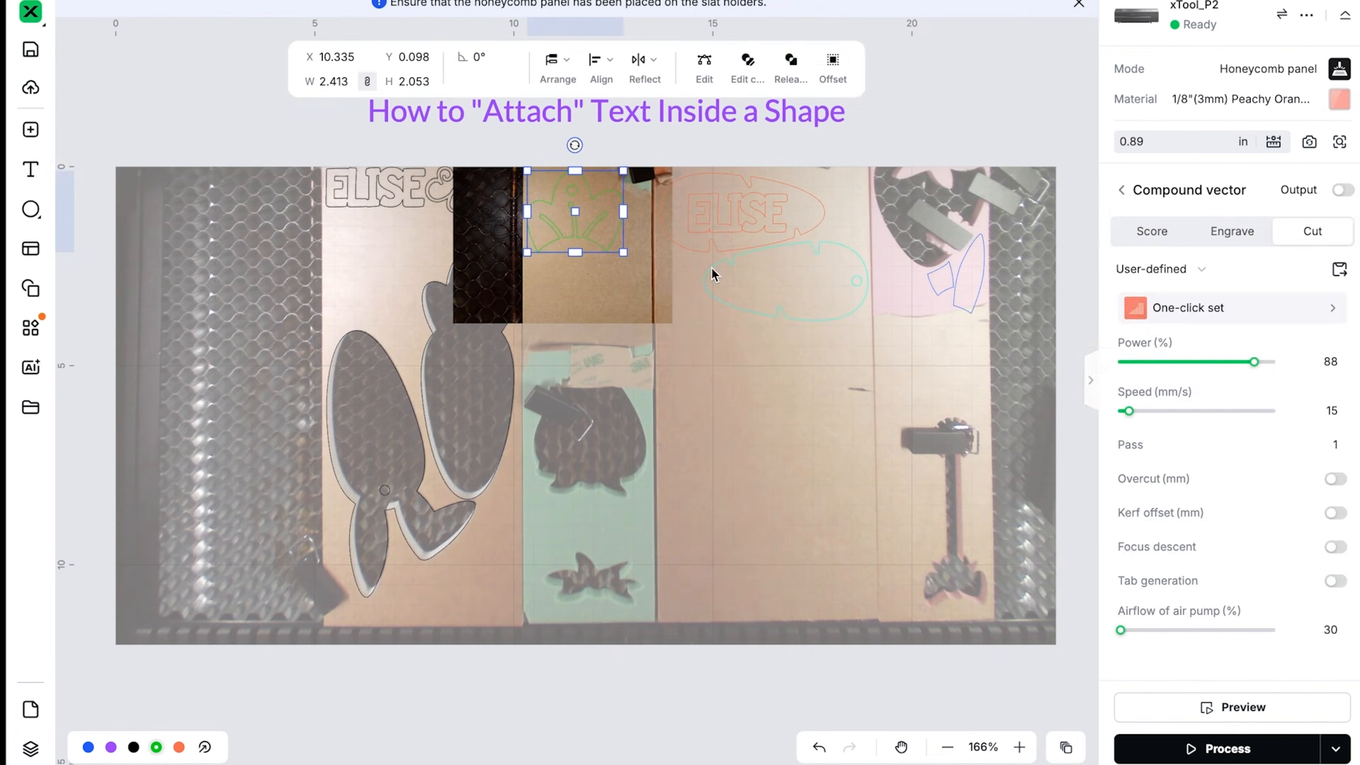
# Take a close-up camera capture of the board area around the carrot leaves
pyautogui.click(630, 313)
pyautogui.rightClick(630, 312)
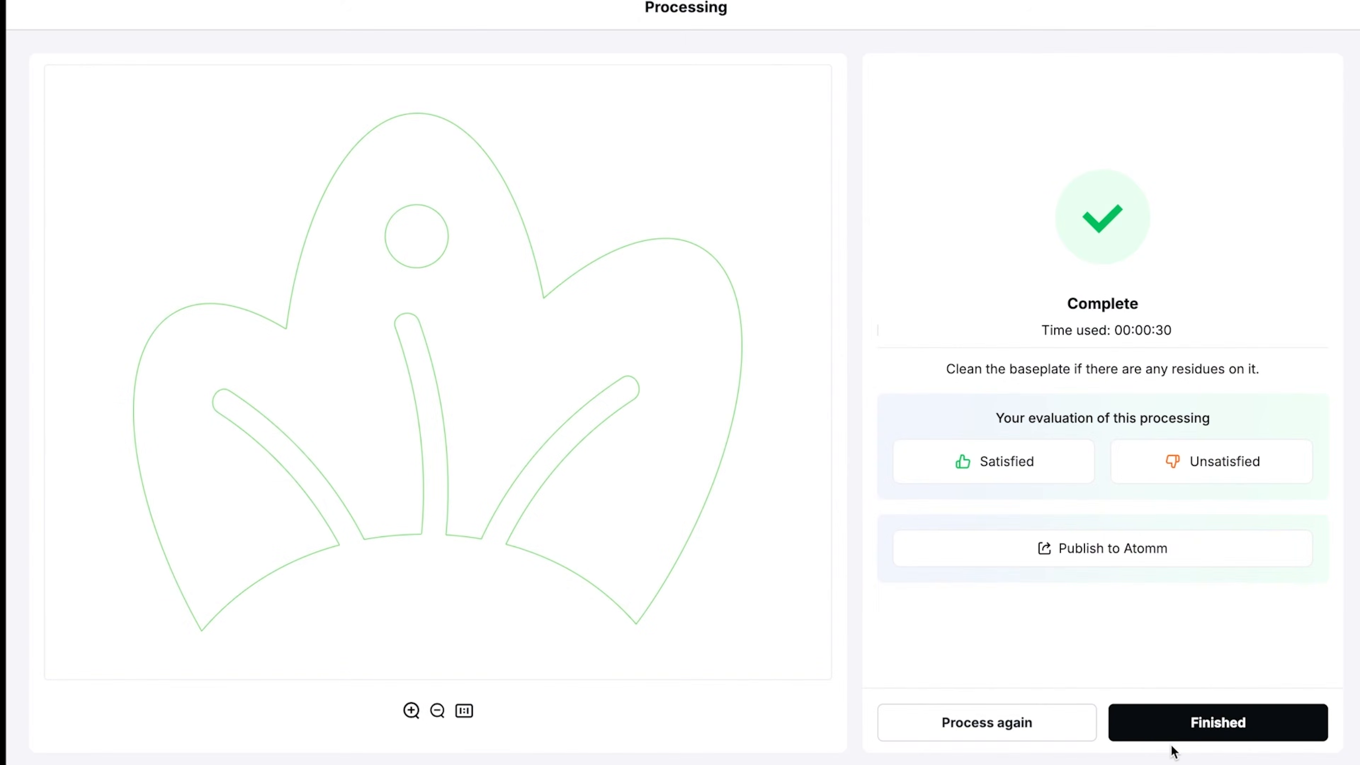
# Close the completed leaves job and measure the material at the carrot with the name cut-out on the right board
pyautogui.click(1171, 746)
pyautogui.click(1274, 142)
pyautogui.click(759, 241)
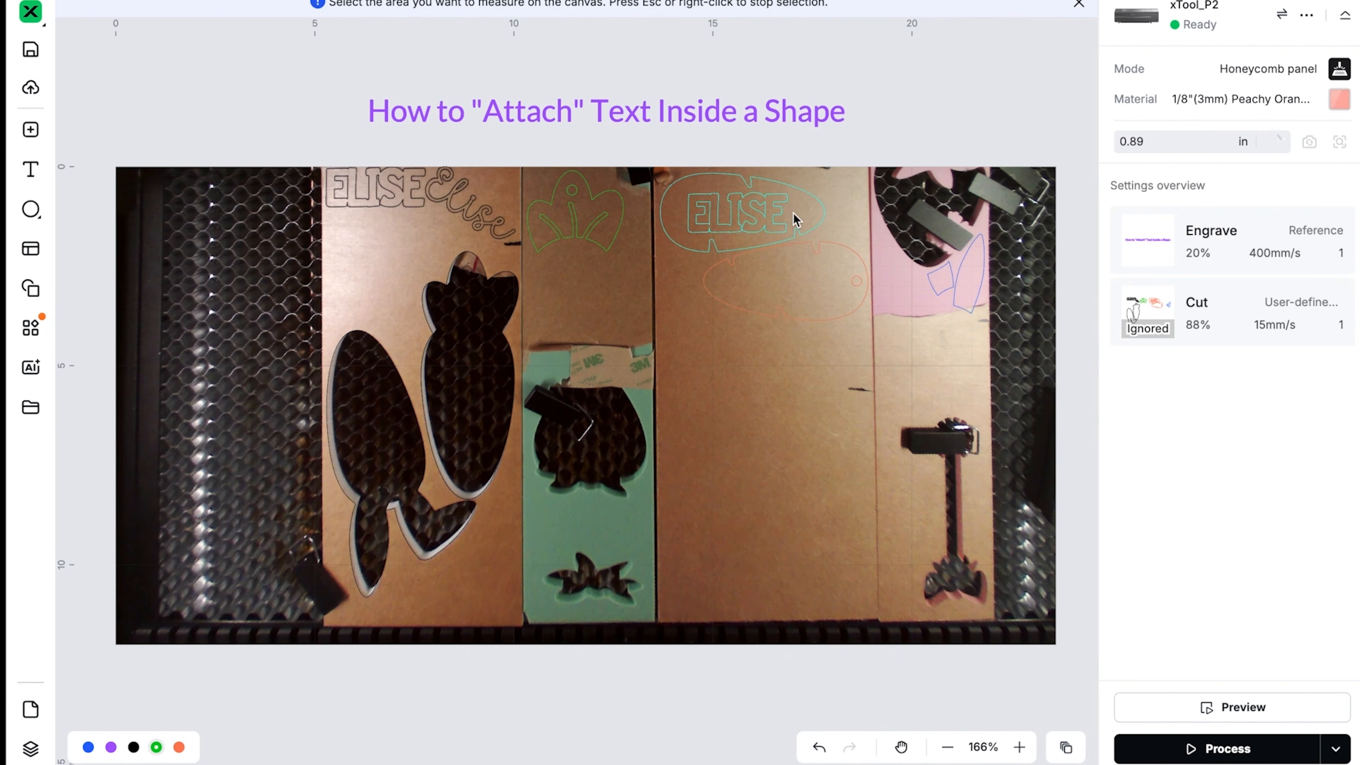